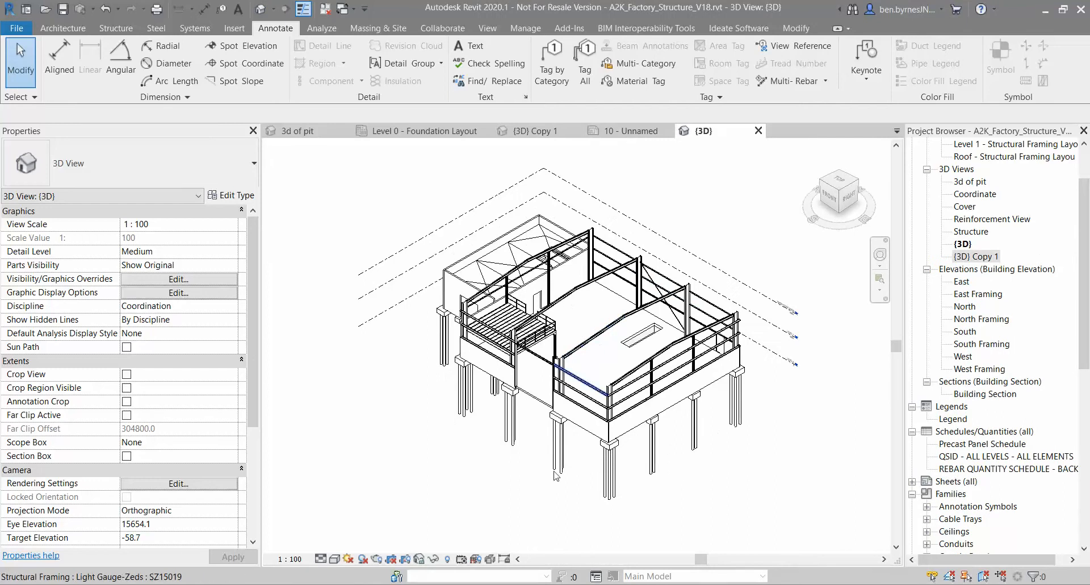
Create a view template named "3D Presentation" from the {3D} Copy 1 view, keeping all its properties included
scroll(738, 415, up, 3)
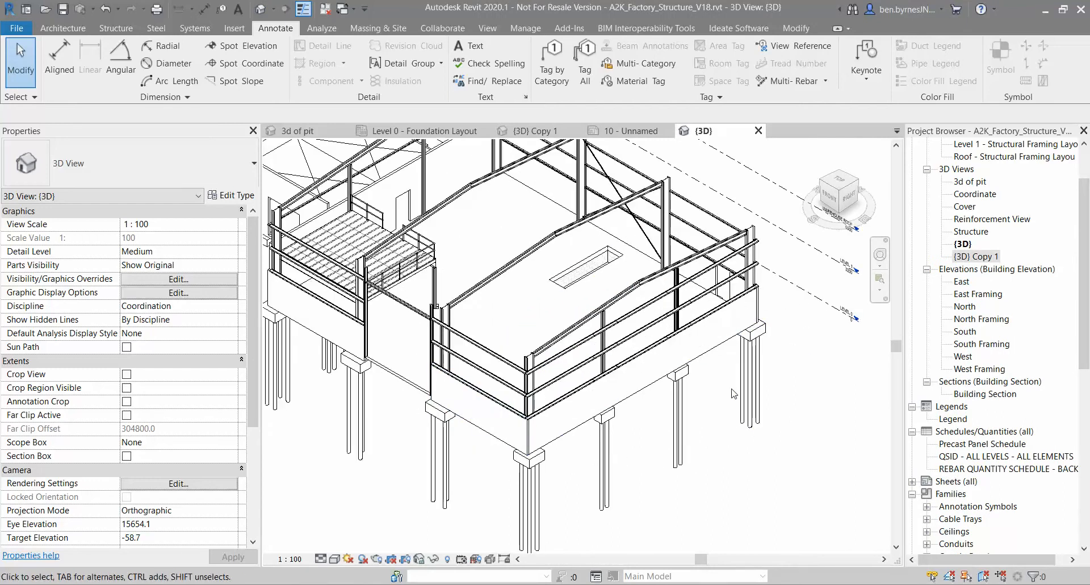
click(962, 245)
double_click(976, 256)
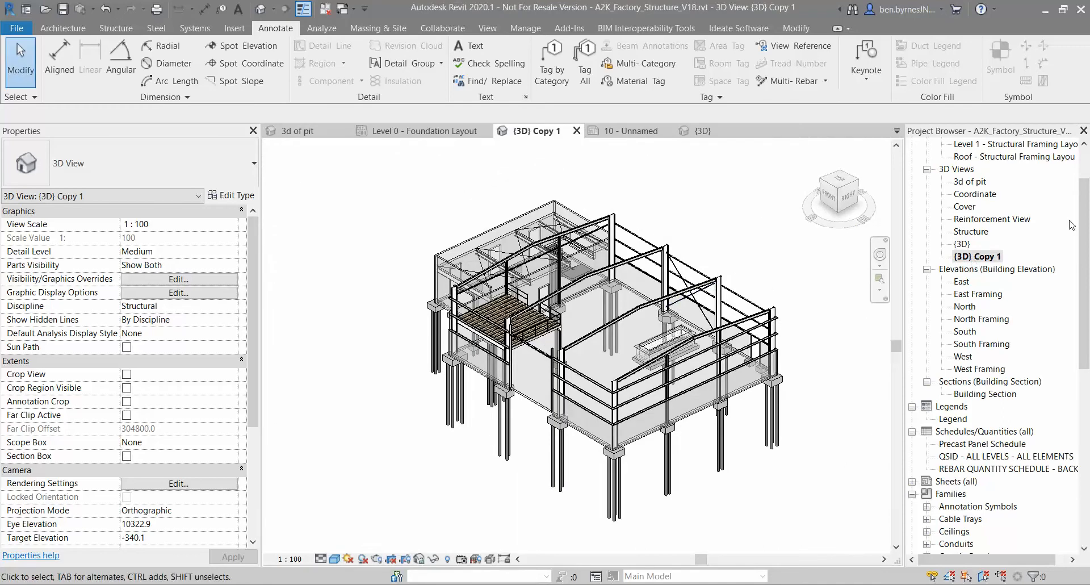
right_click(983, 260)
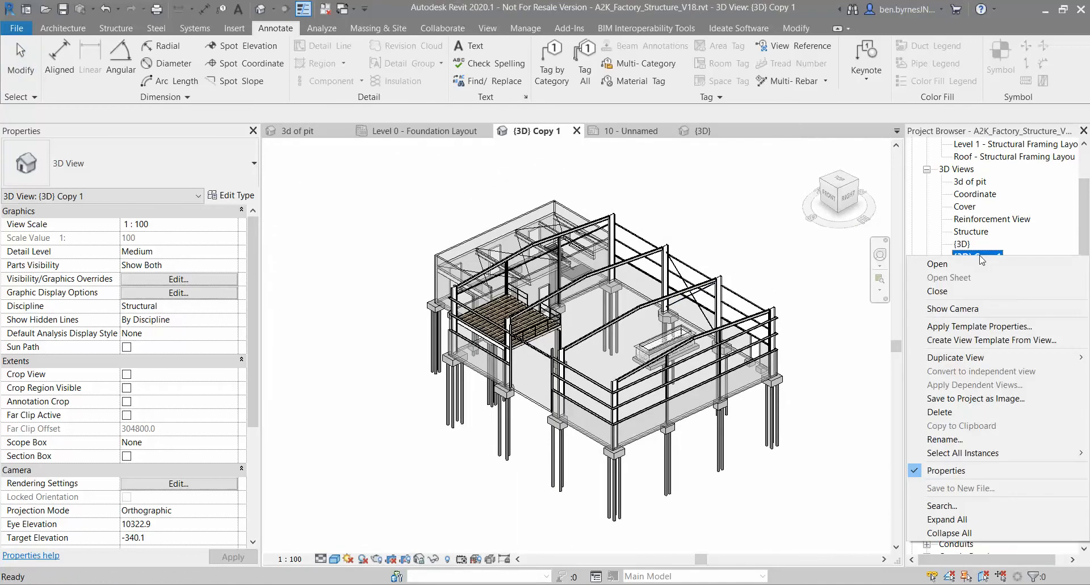
click(970, 340)
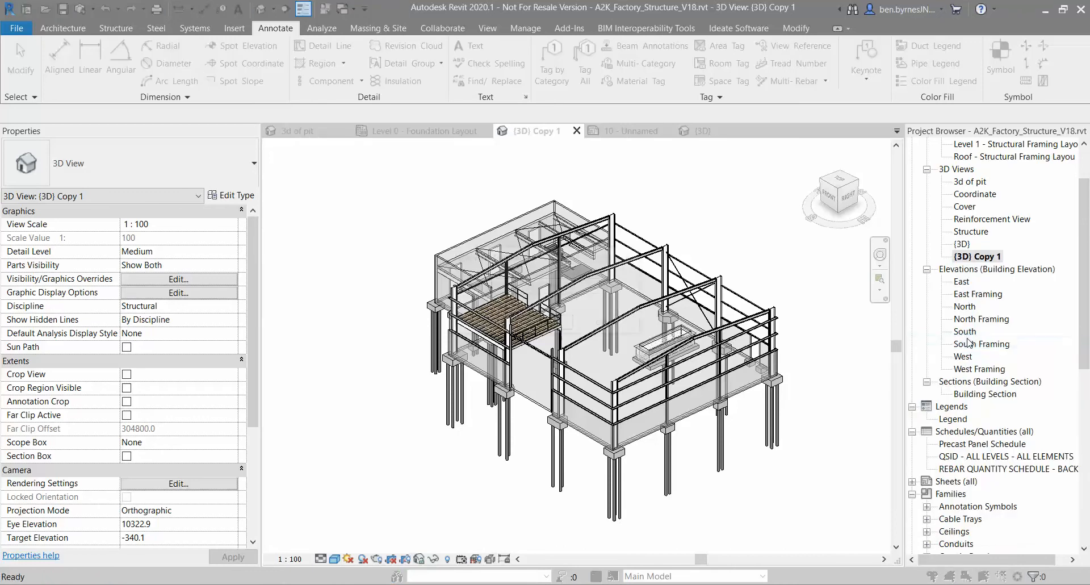
click(586, 286)
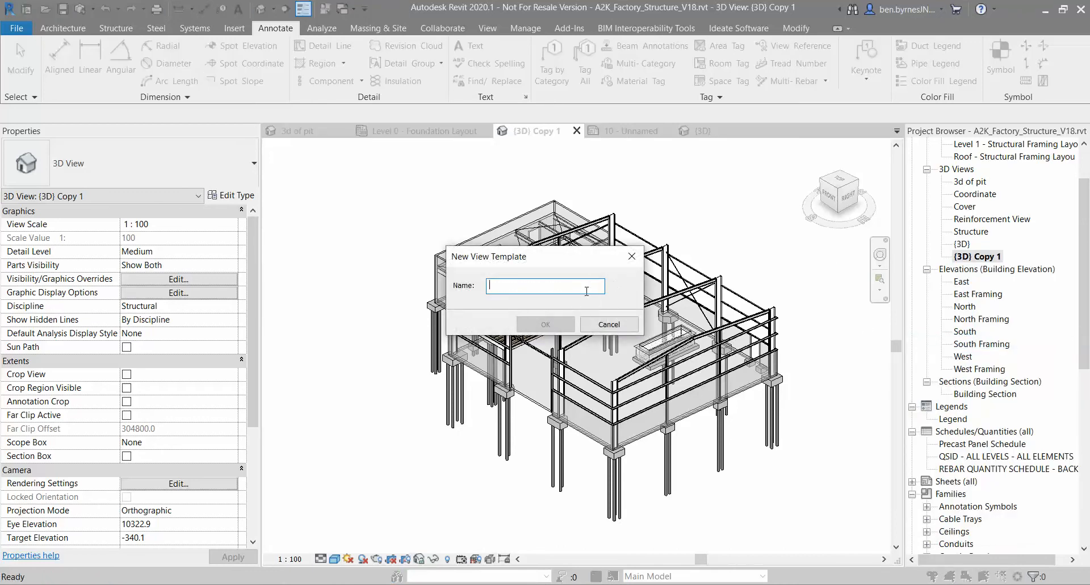
text(3D Presentation)
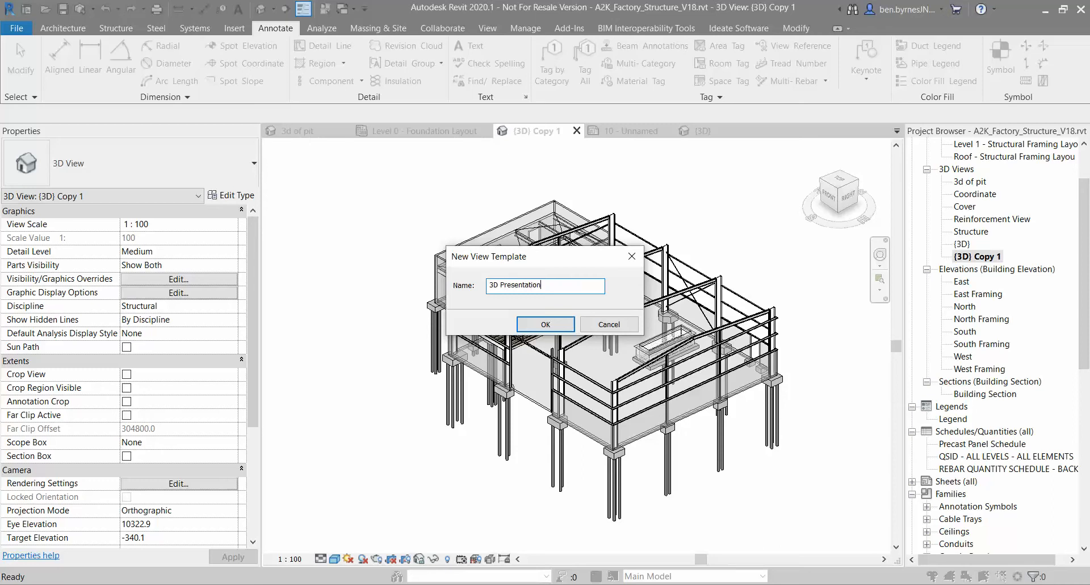
click(517, 324)
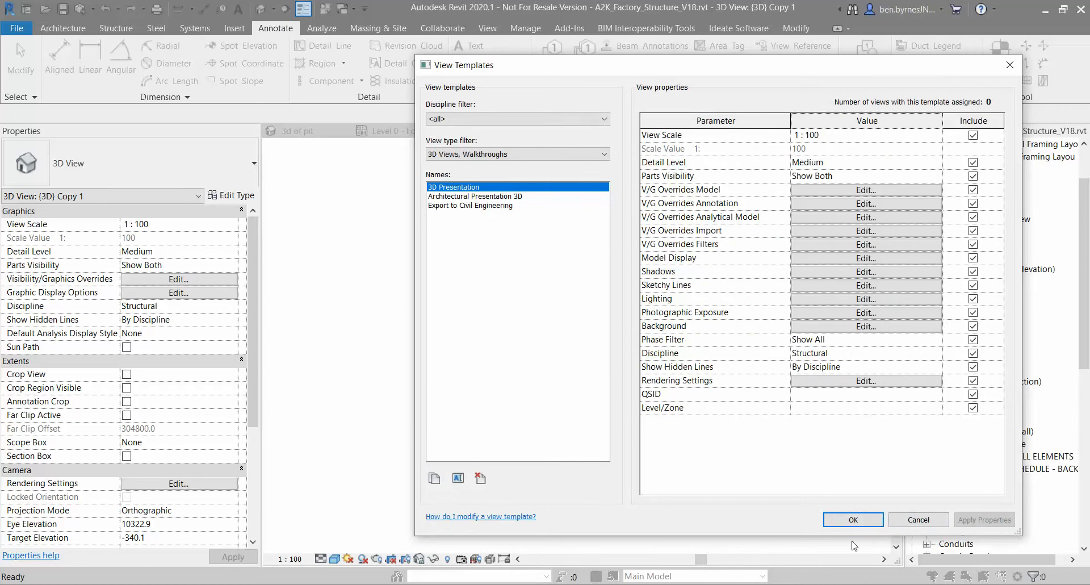
click(853, 519)
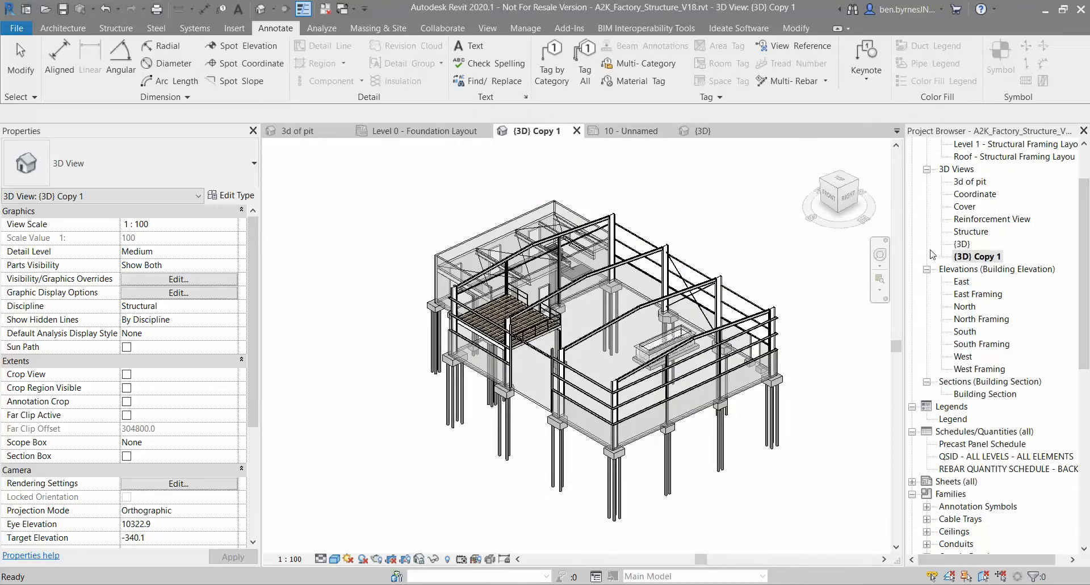
Apply the 3D Presentation template's properties to the {3D} view
double_click(962, 244)
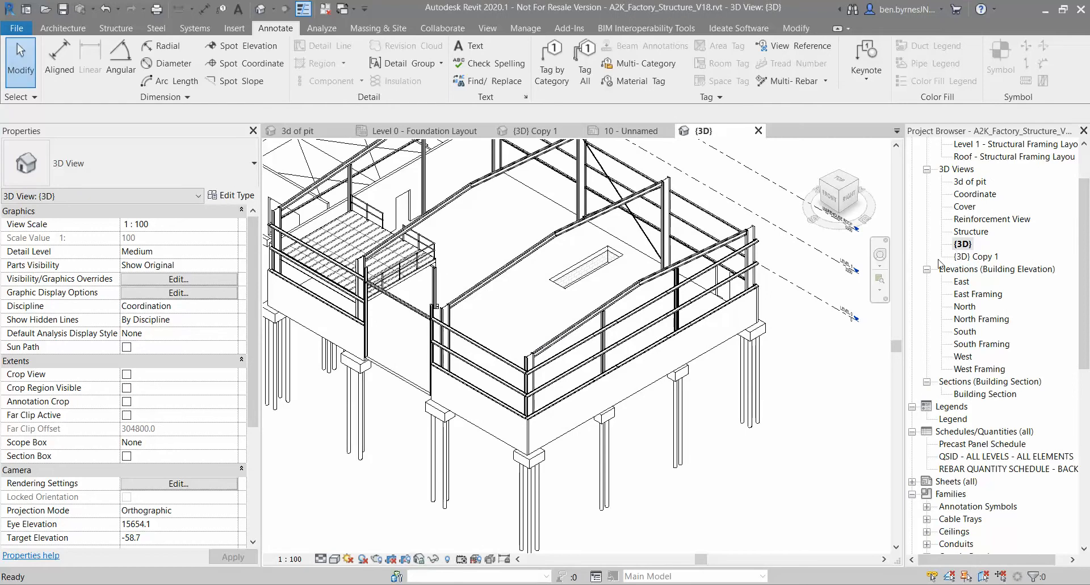
key(ctrl)
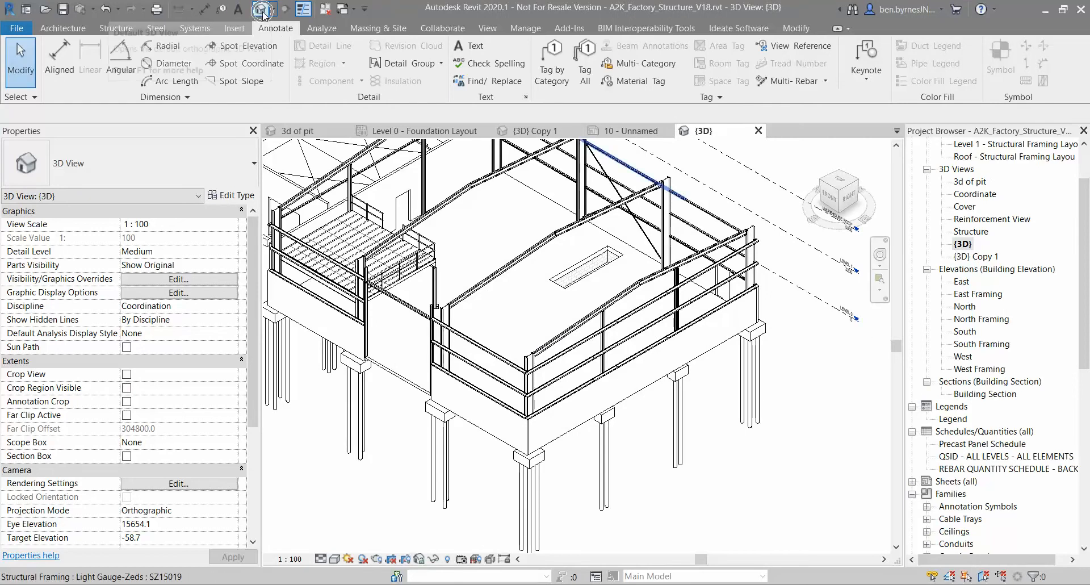
right_click(962, 244)
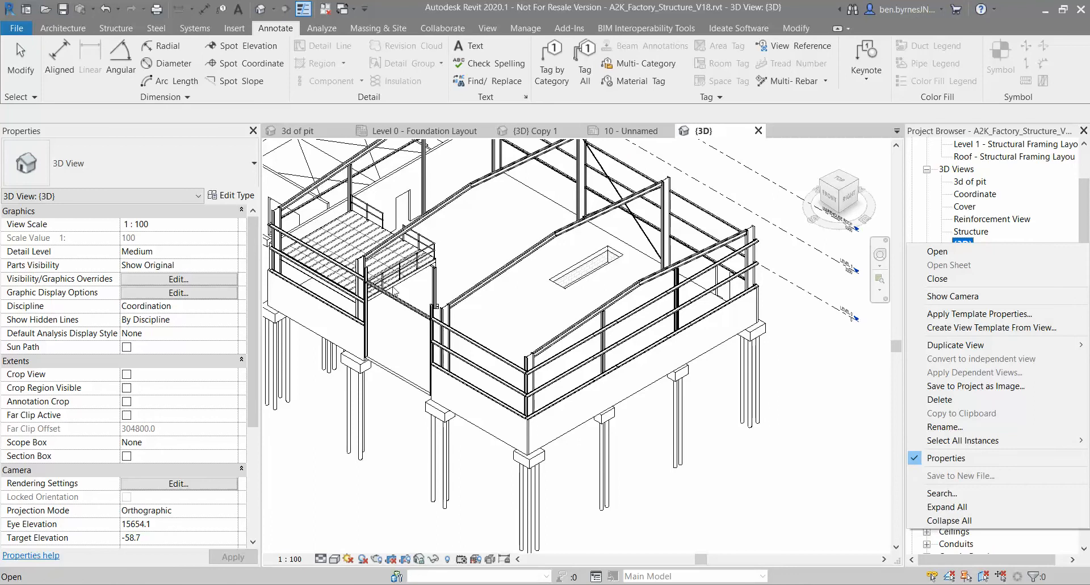
click(973, 315)
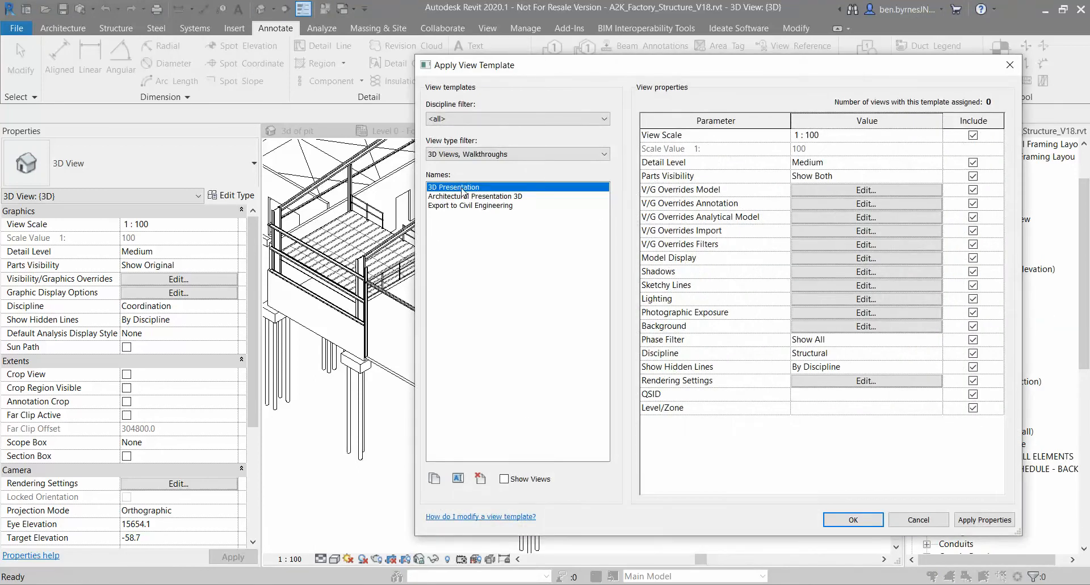
click(853, 519)
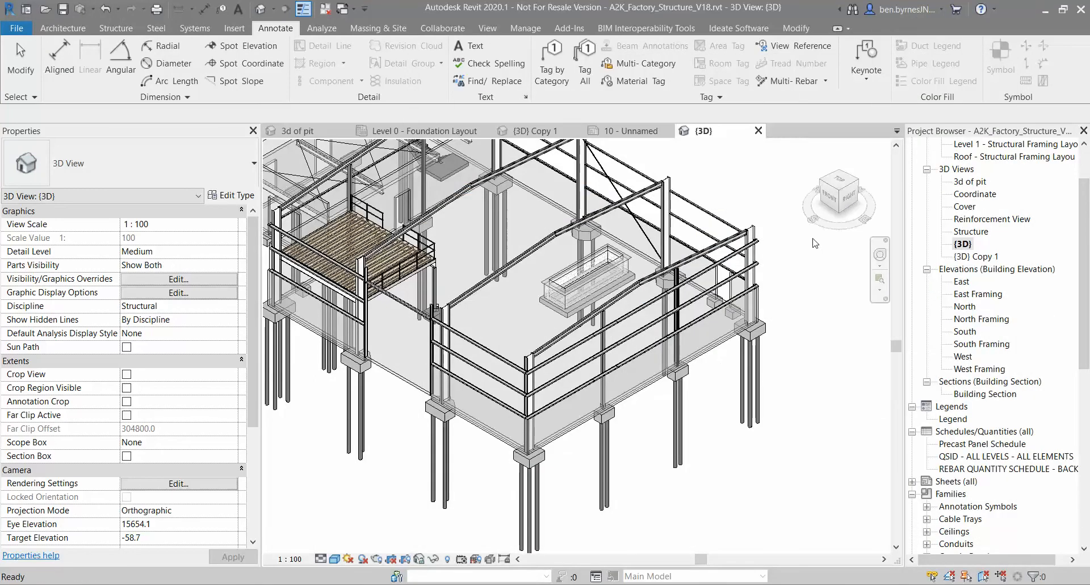
scroll(772, 455, down, 2)
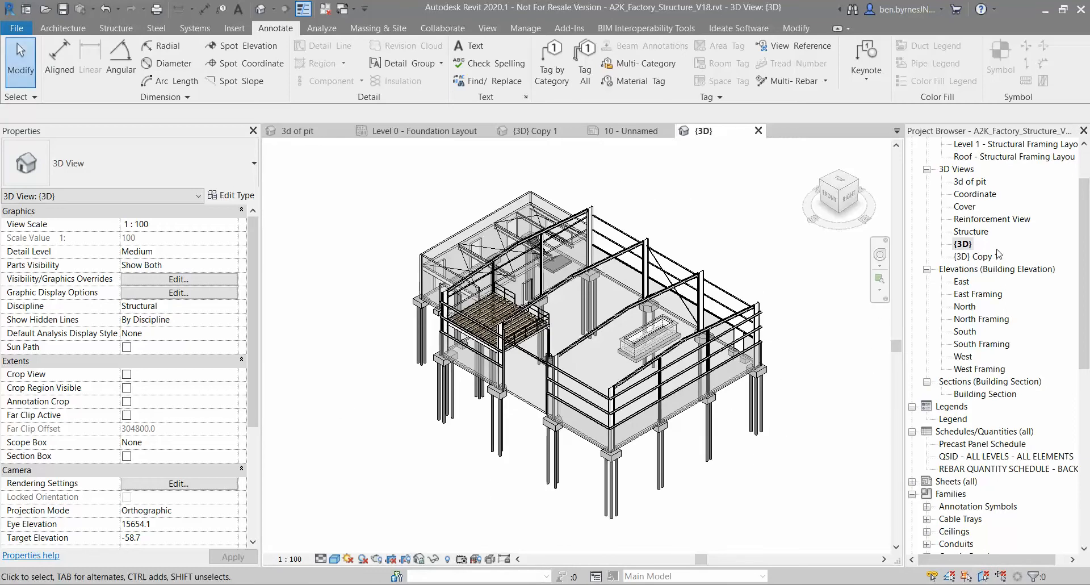
Open the {3D} Copy 1 view and rename it "QA Steelwork"
click(976, 257)
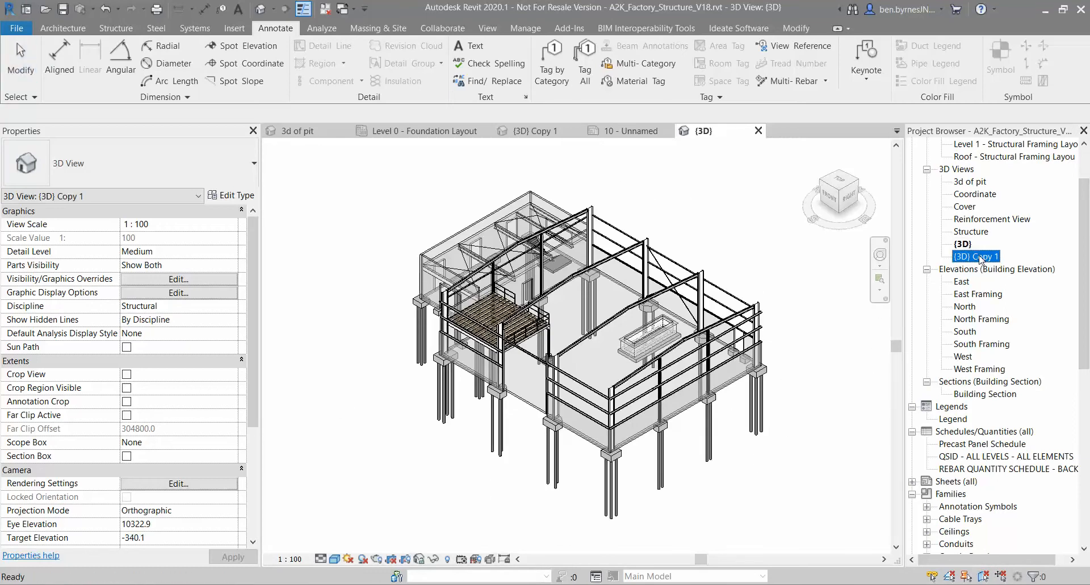
double_click(977, 257)
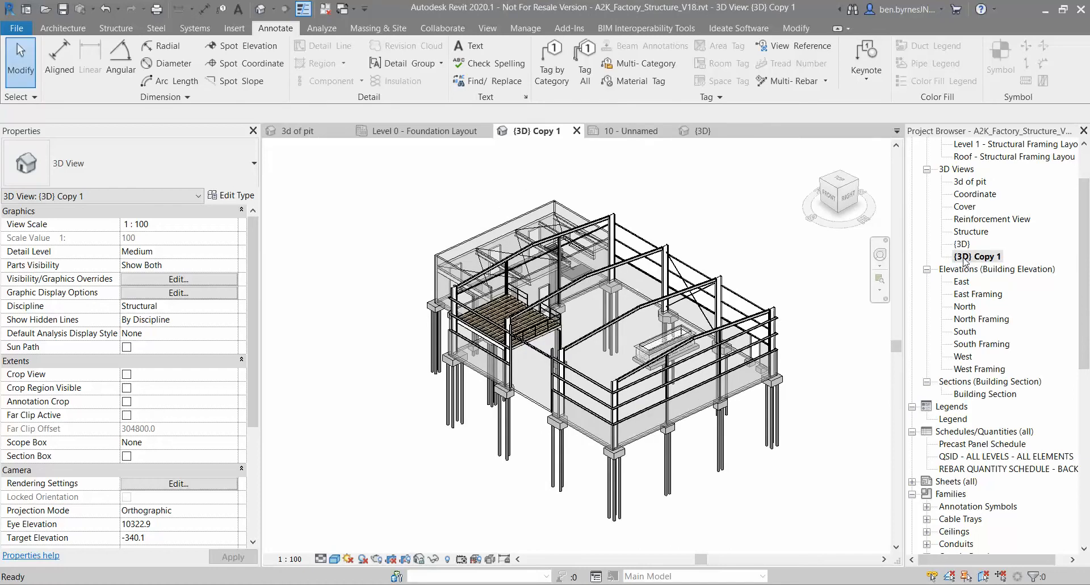
middle_drag(782, 274, 725, 282)
right_click(978, 256)
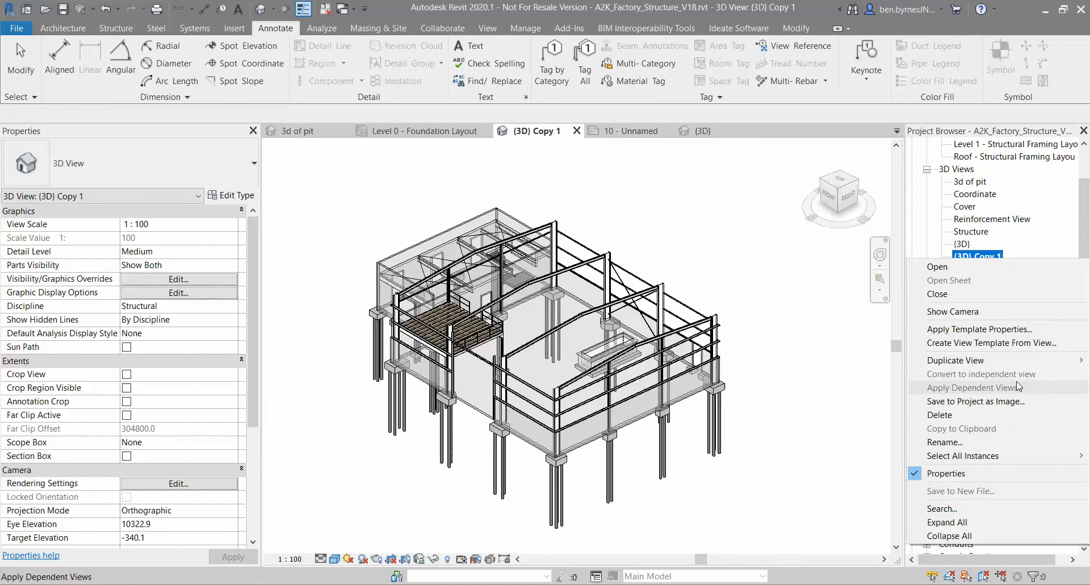
mouse_move(1007, 365)
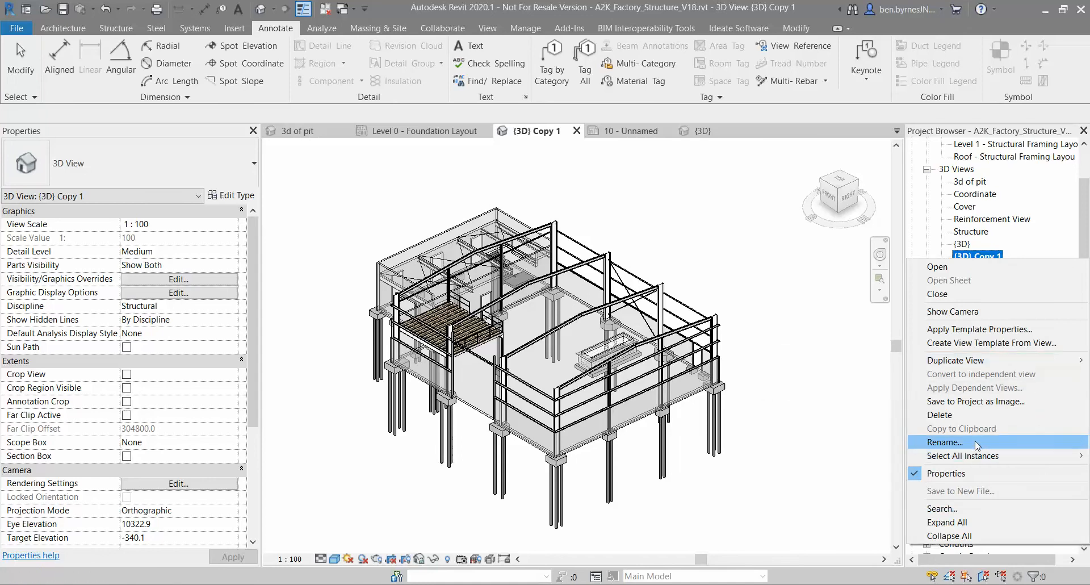
click(947, 442)
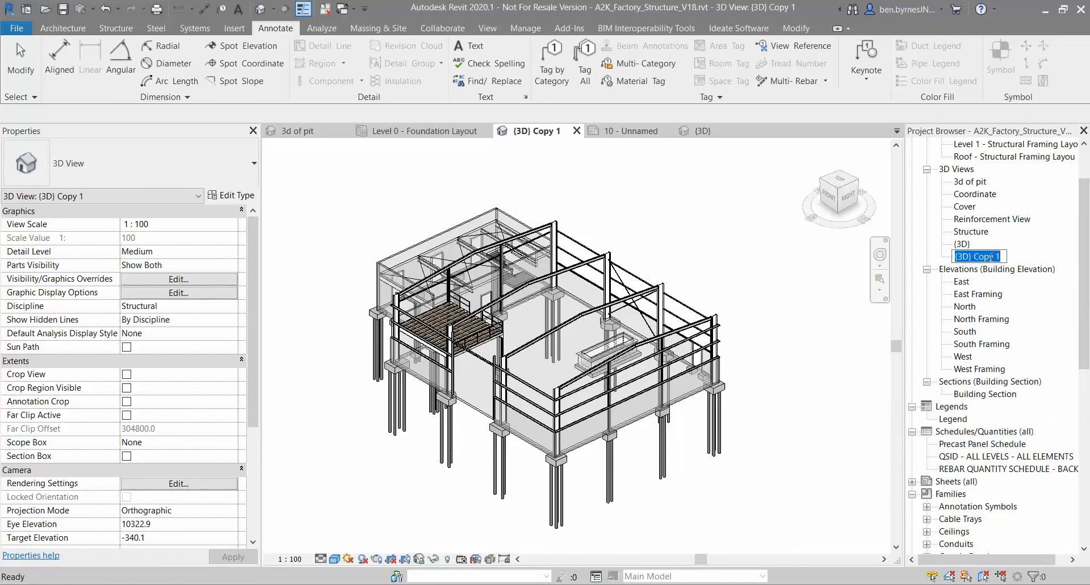
text(QA SteelWork)
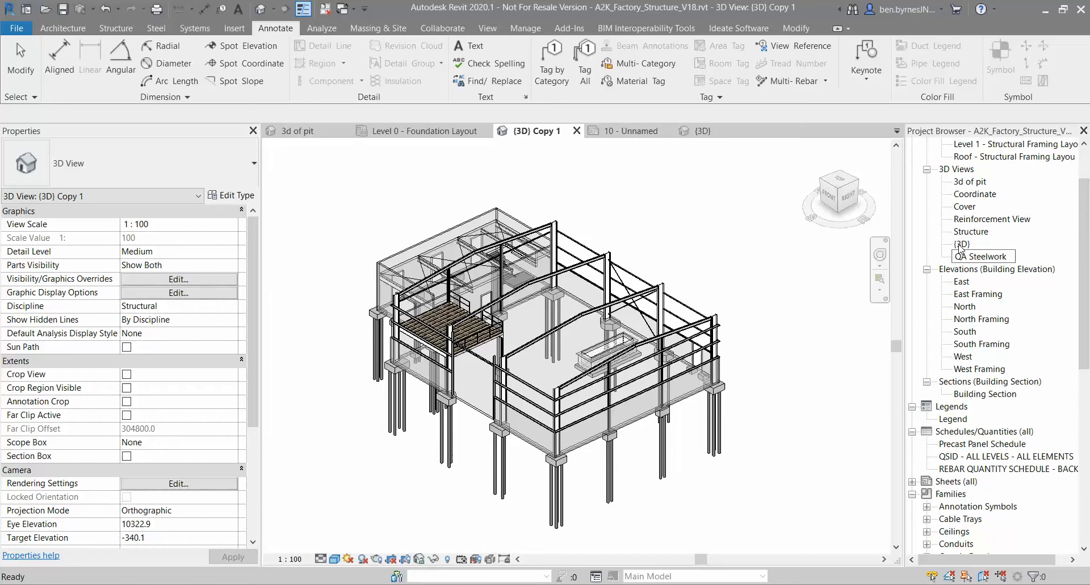
key(Return)
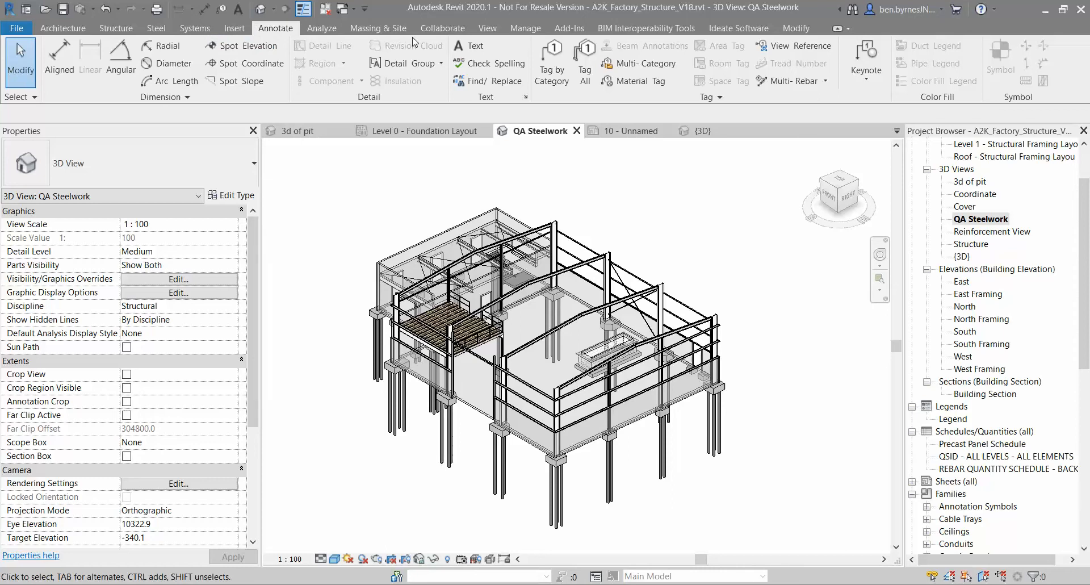
Create a new rule-based view filter named "Steelwork QA Length"
click(487, 28)
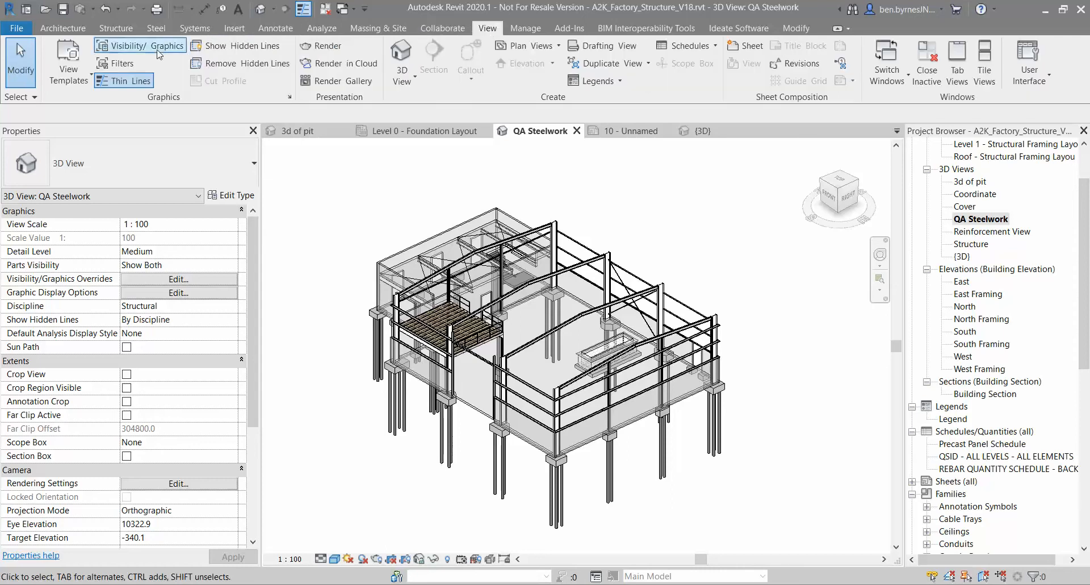
click(118, 63)
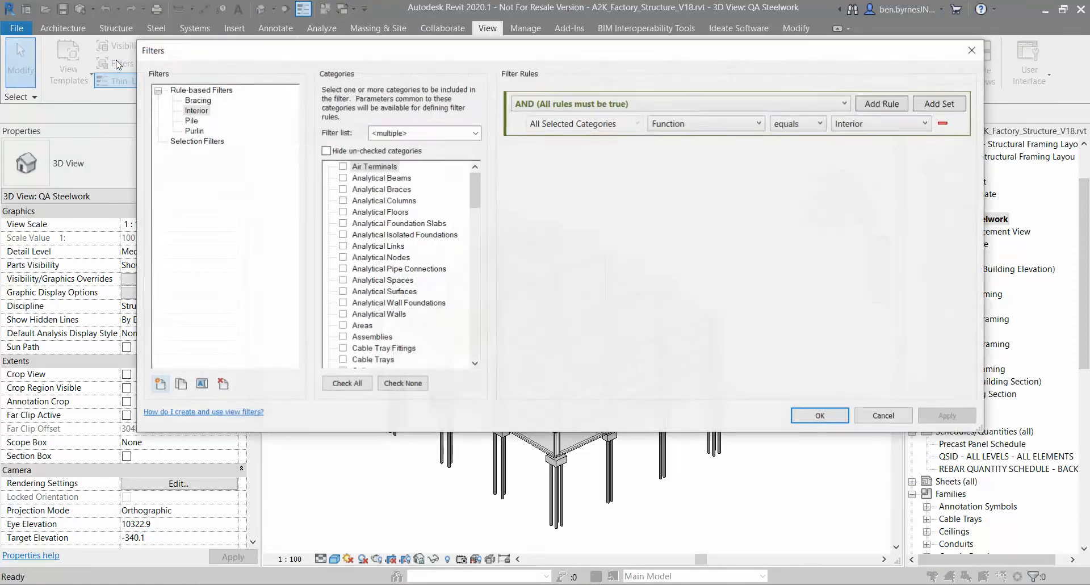
click(160, 385)
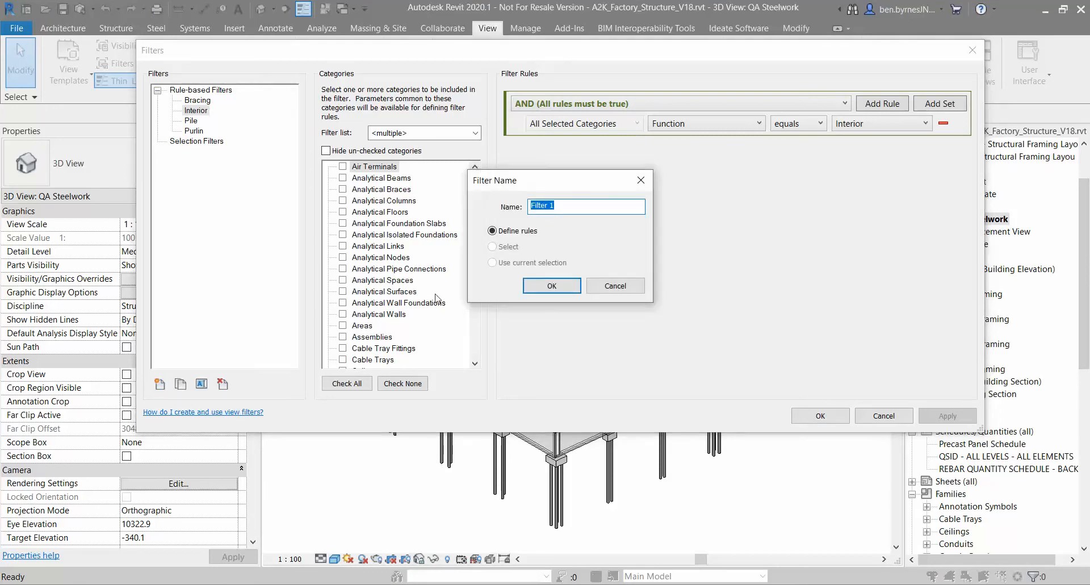
text(Steelwork QA Length)
click(552, 286)
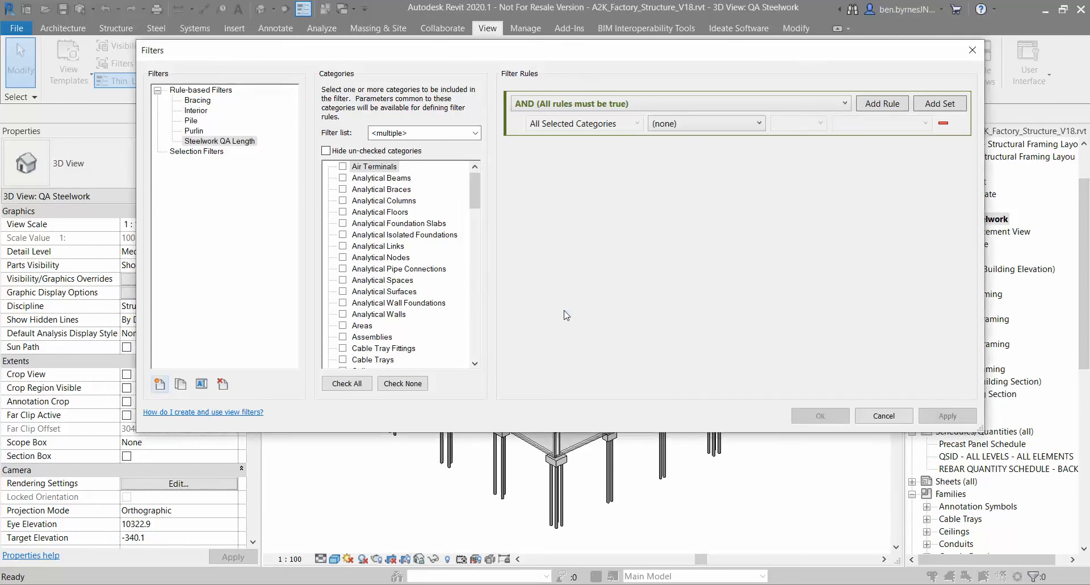
Include the Structural Columns and Structural Framing categories in the Steelwork QA Length filter and review only the checked categories
click(367, 303)
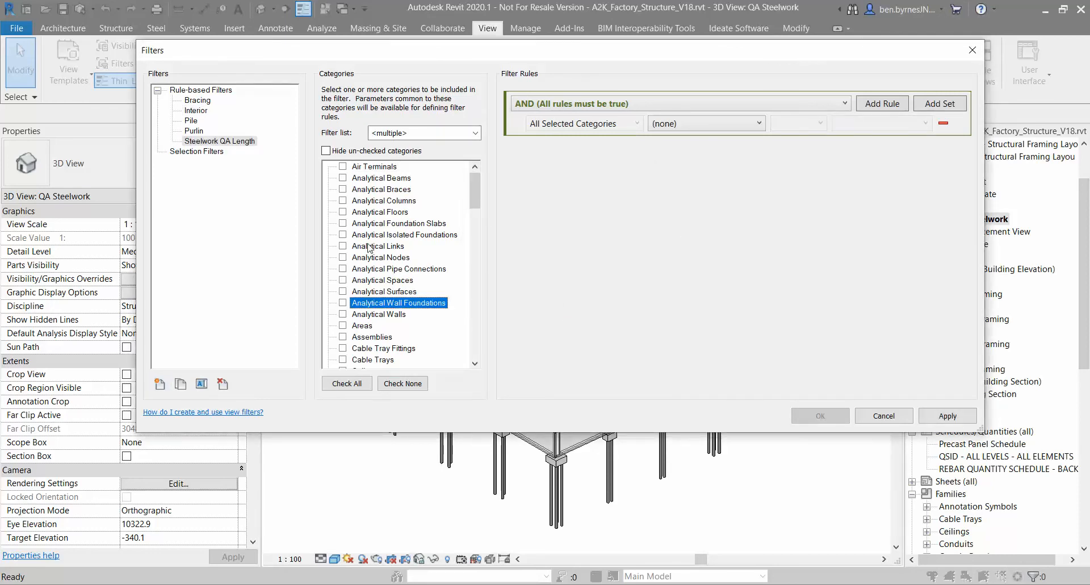
key(c)
scroll(382, 307, down, 3)
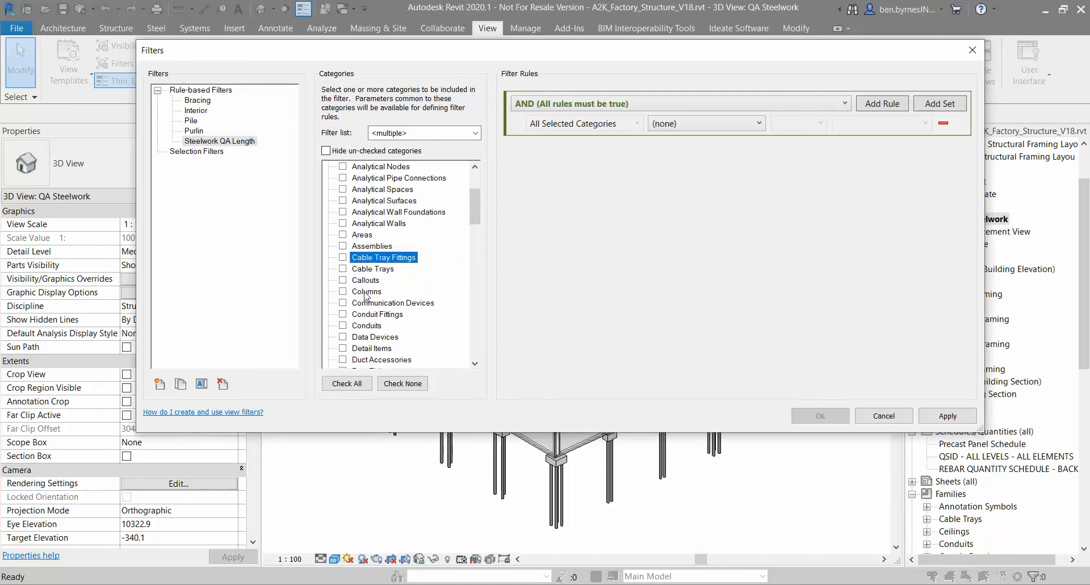
key(s)
scroll(374, 298, down, 5)
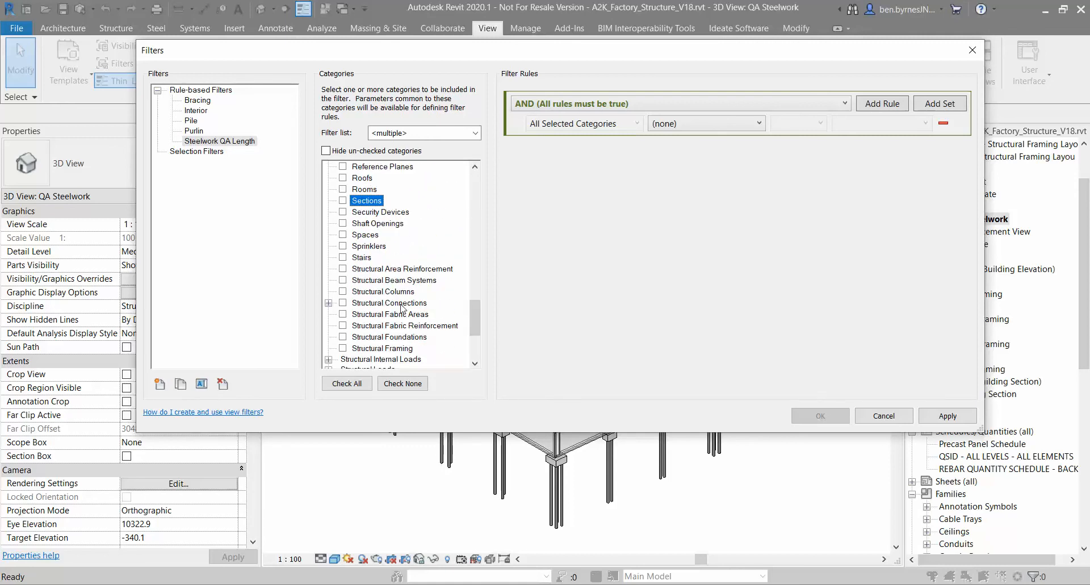
click(344, 292)
scroll(344, 301, down, 1)
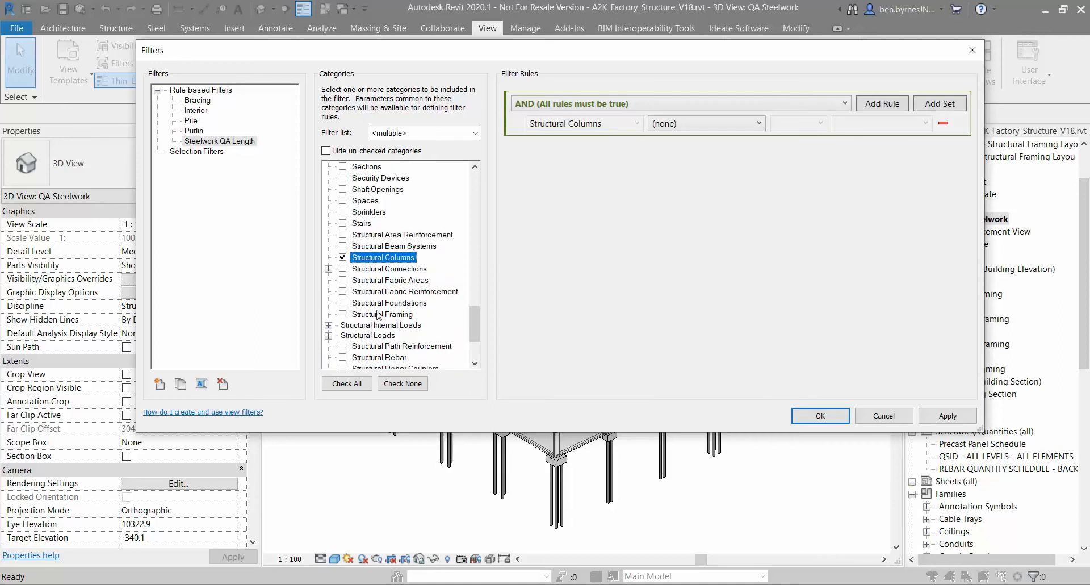
click(343, 314)
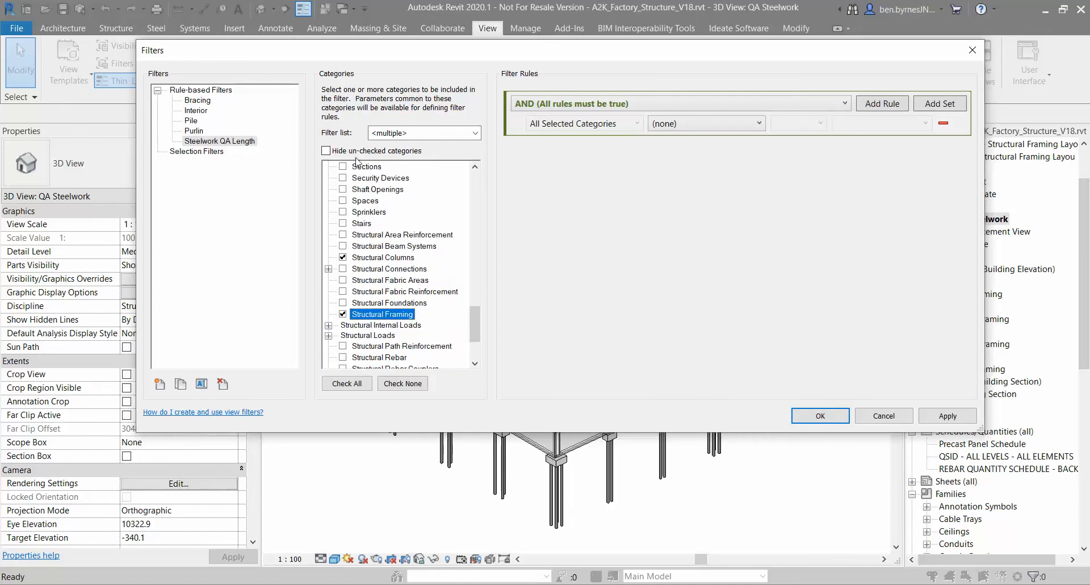
click(326, 151)
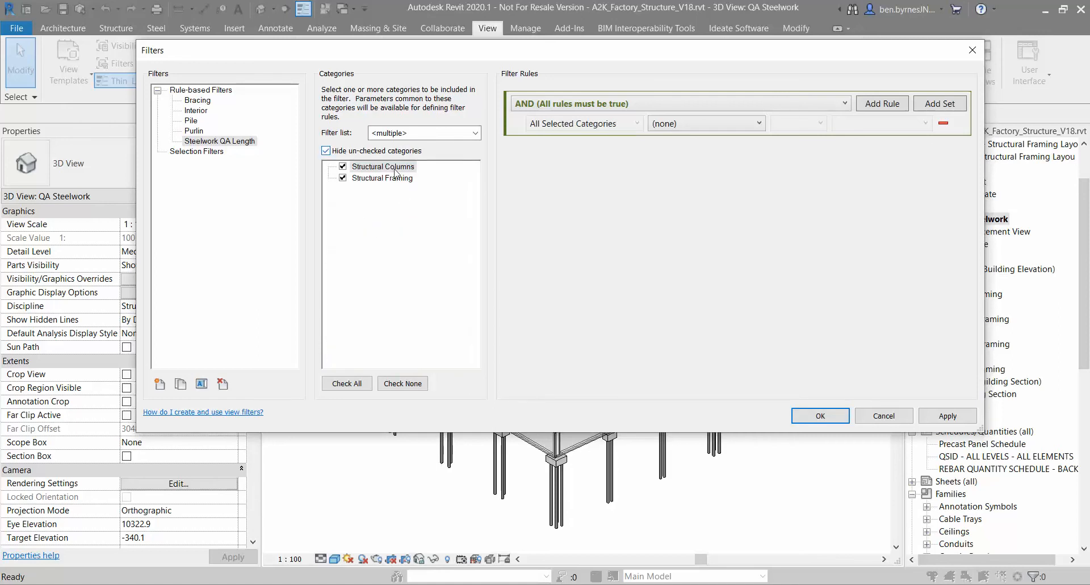
click(326, 151)
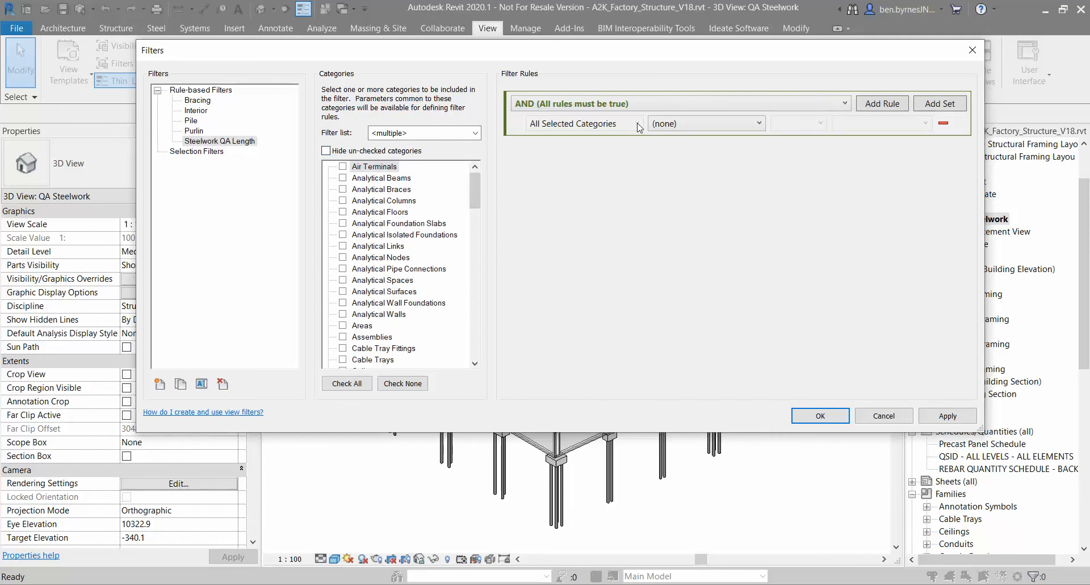
Set the Steelwork QA Length rule to Length is greater than or equal to 6500.0 and save the filter
click(711, 126)
scroll(761, 170, down, 1)
click(653, 296)
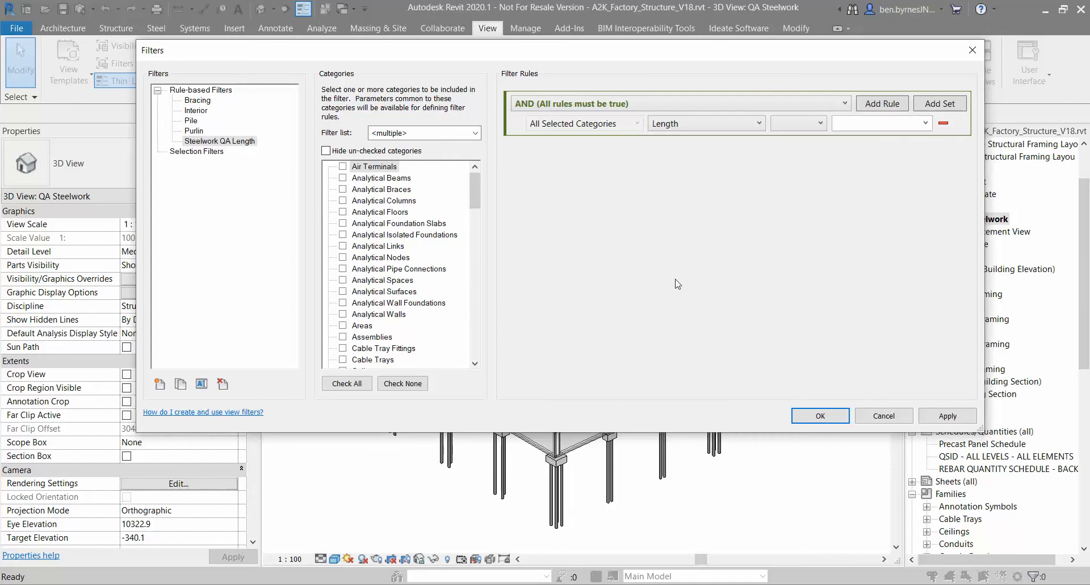
click(821, 124)
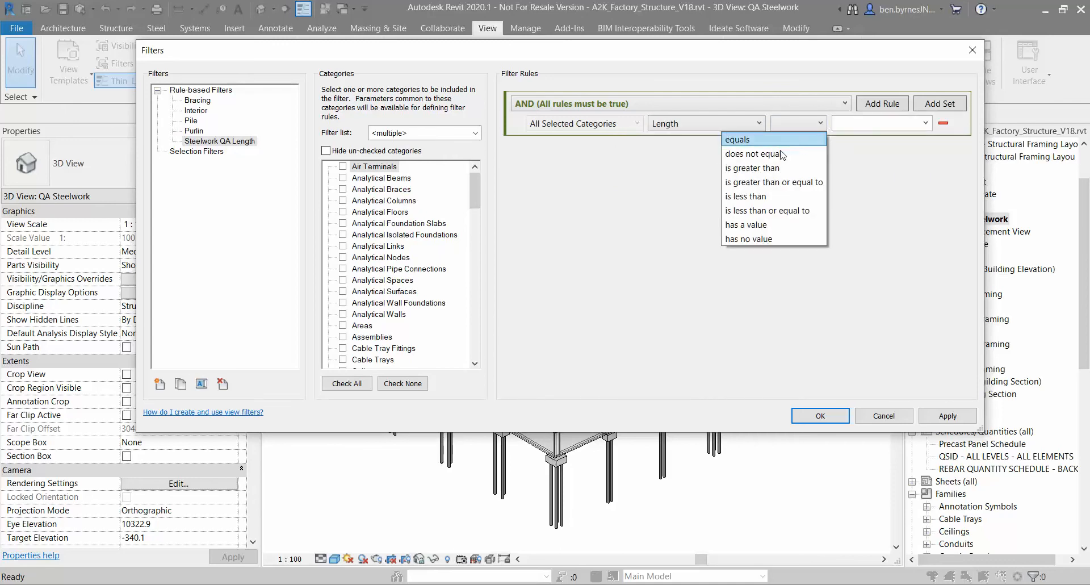
click(770, 168)
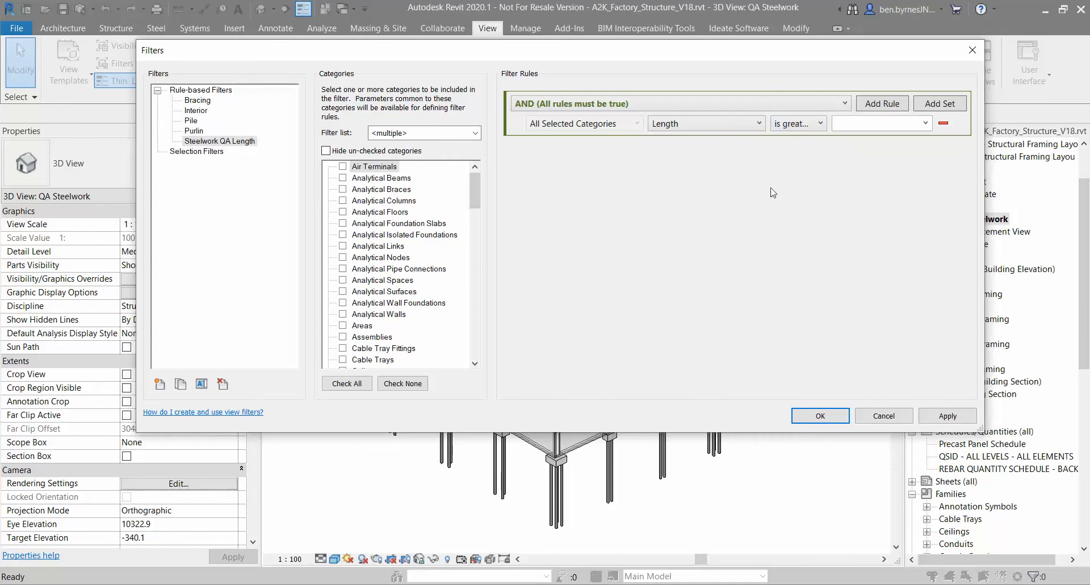
click(926, 124)
drag(928, 154, 926, 222)
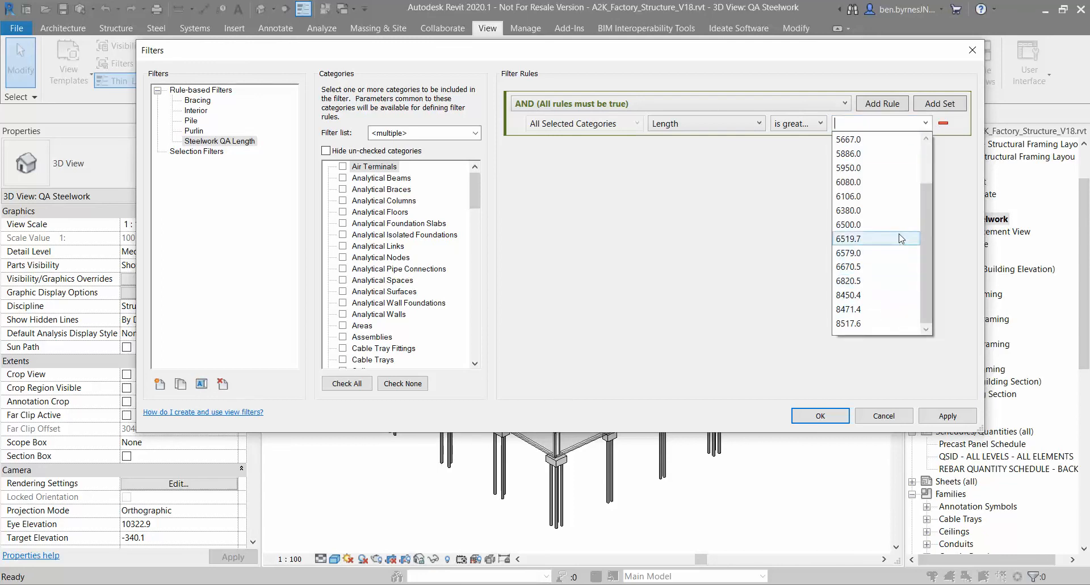
click(860, 225)
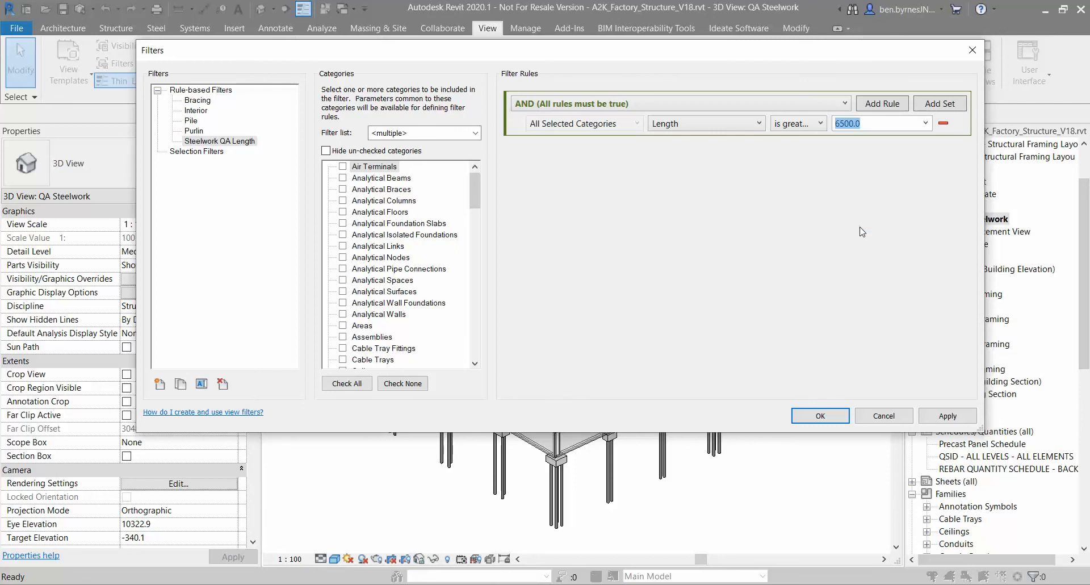
click(817, 123)
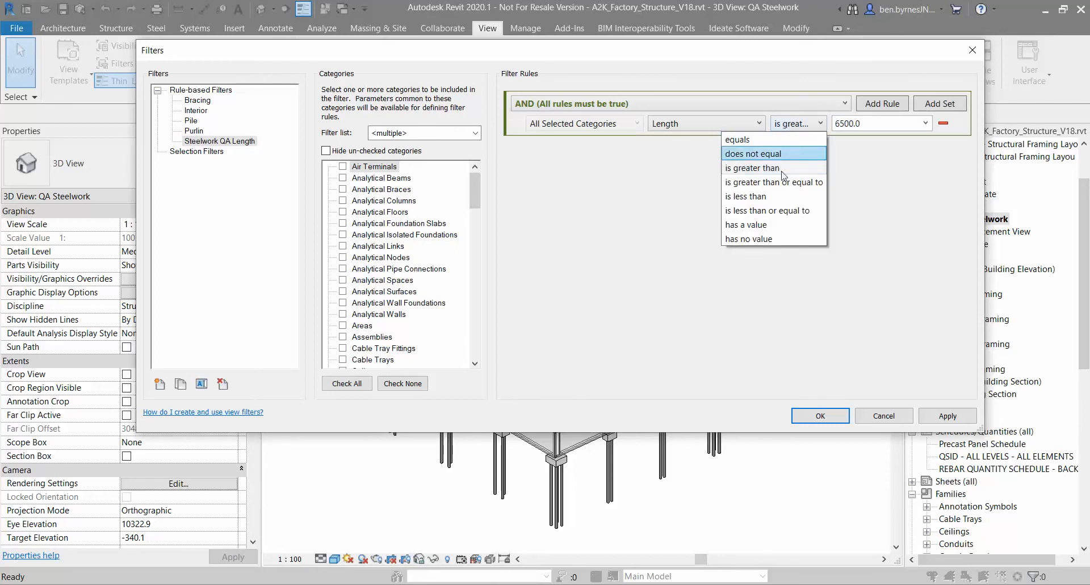
click(789, 182)
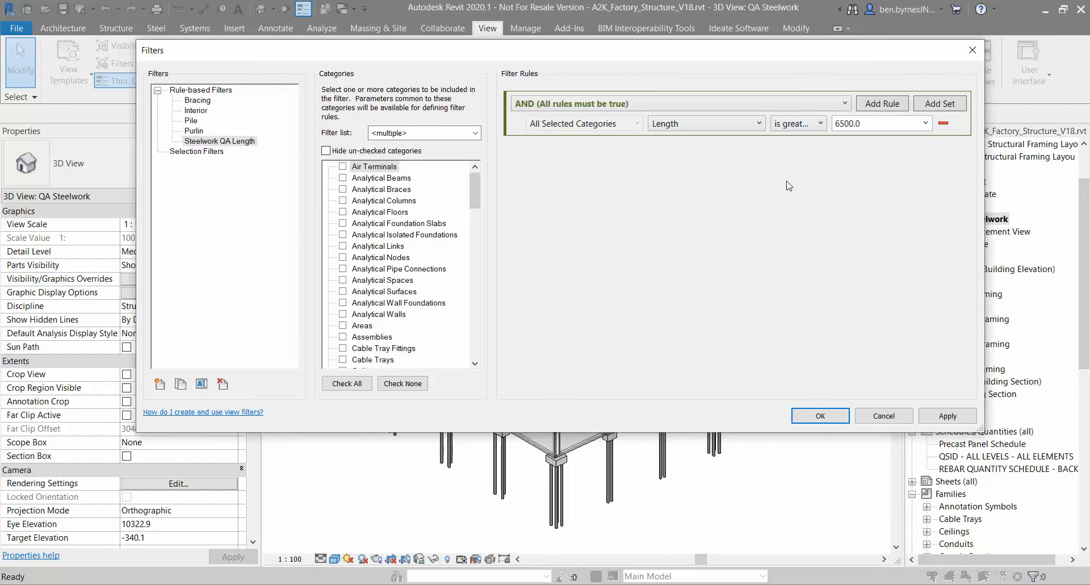
click(822, 416)
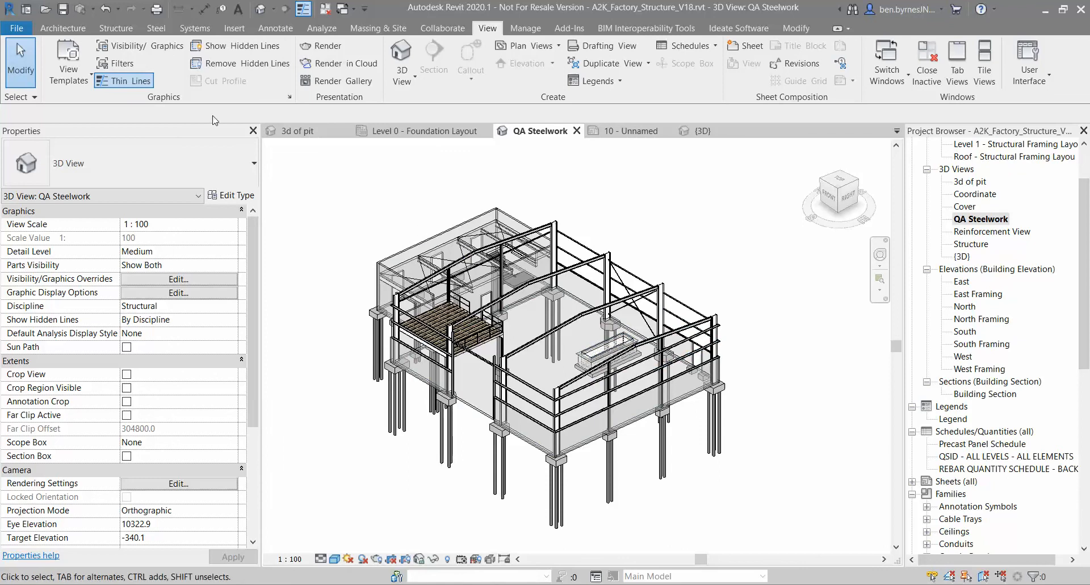
Add the Steelwork QA Length filter to the visibility/graphics overrides of the QA Steelwork view
click(142, 50)
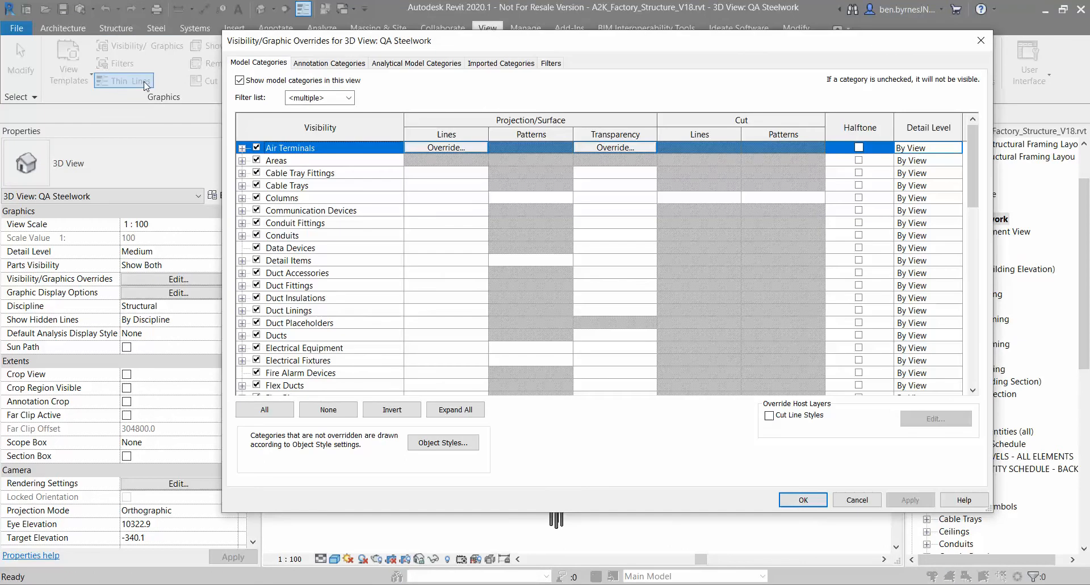
click(554, 65)
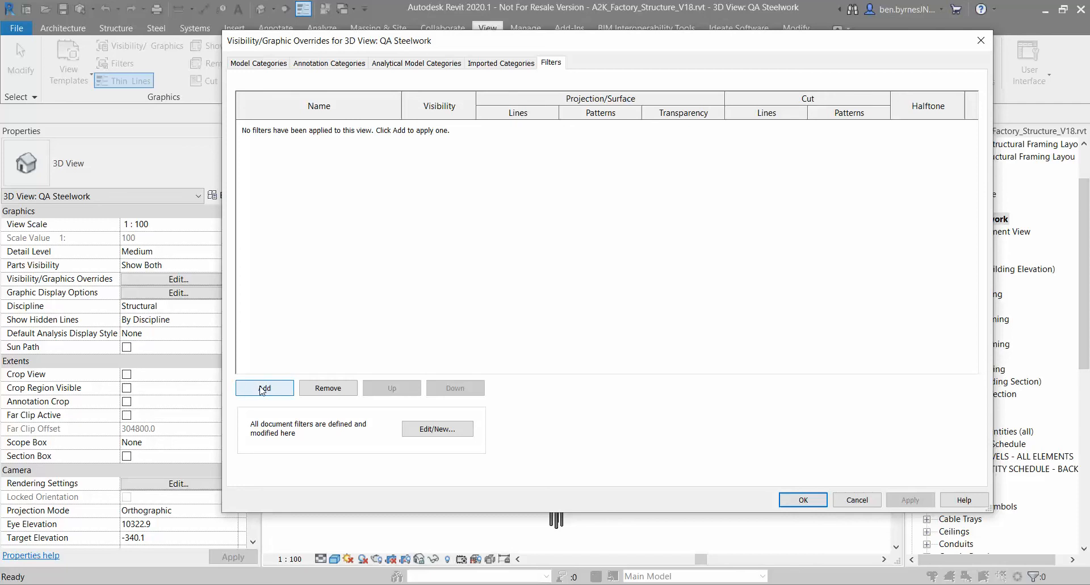
click(265, 388)
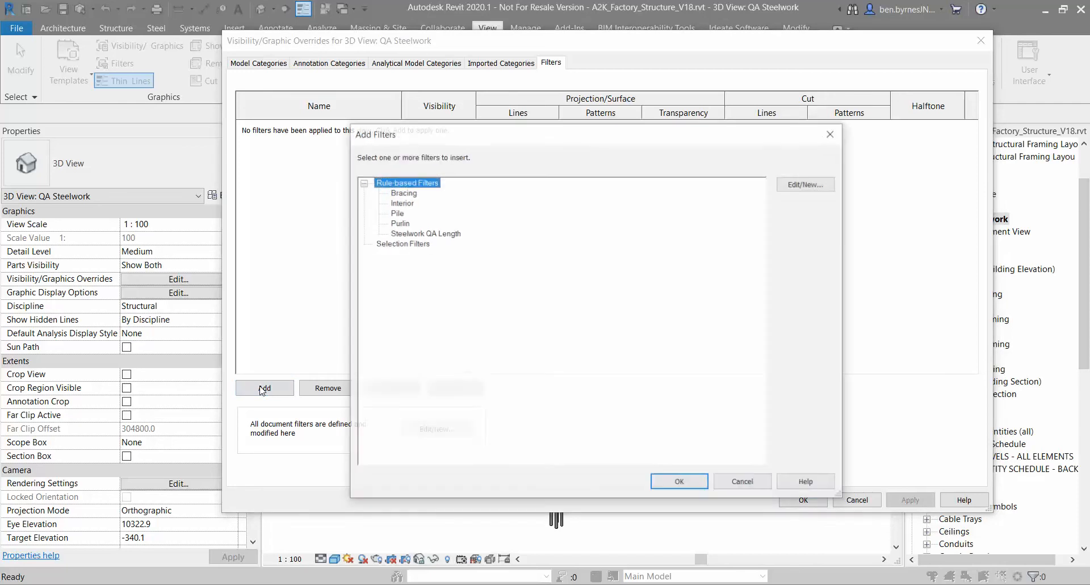
click(432, 234)
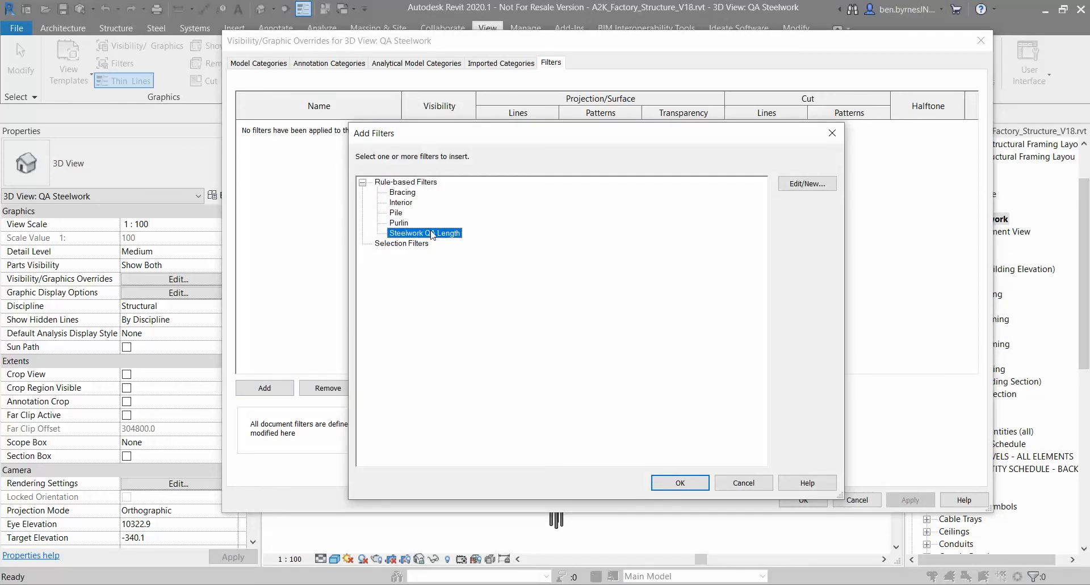
click(680, 482)
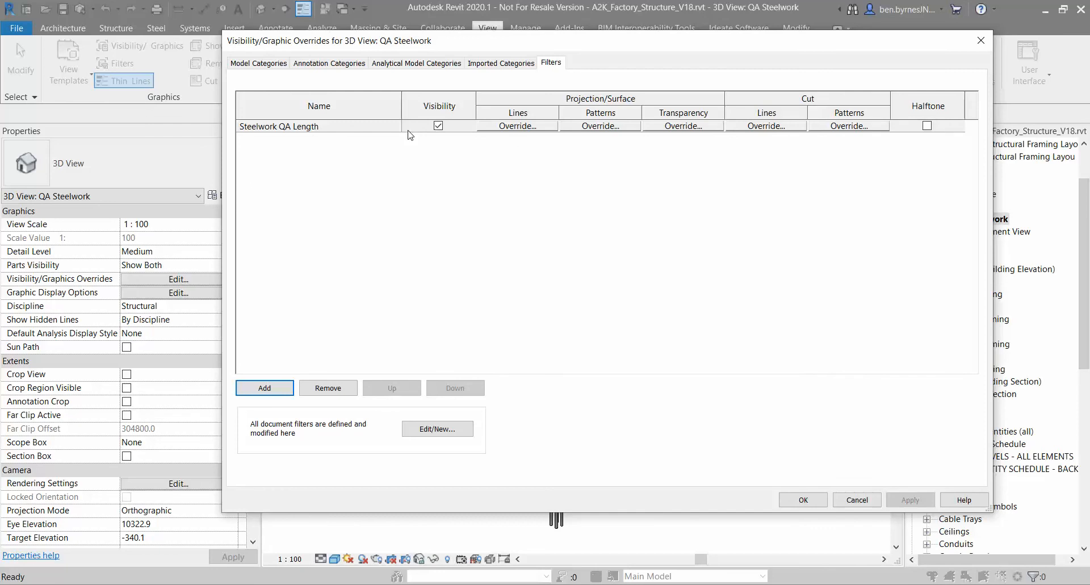
Override the Steelwork QA Length filter's projection/surface foreground pattern with a red solid fill and apply it to the view
click(357, 129)
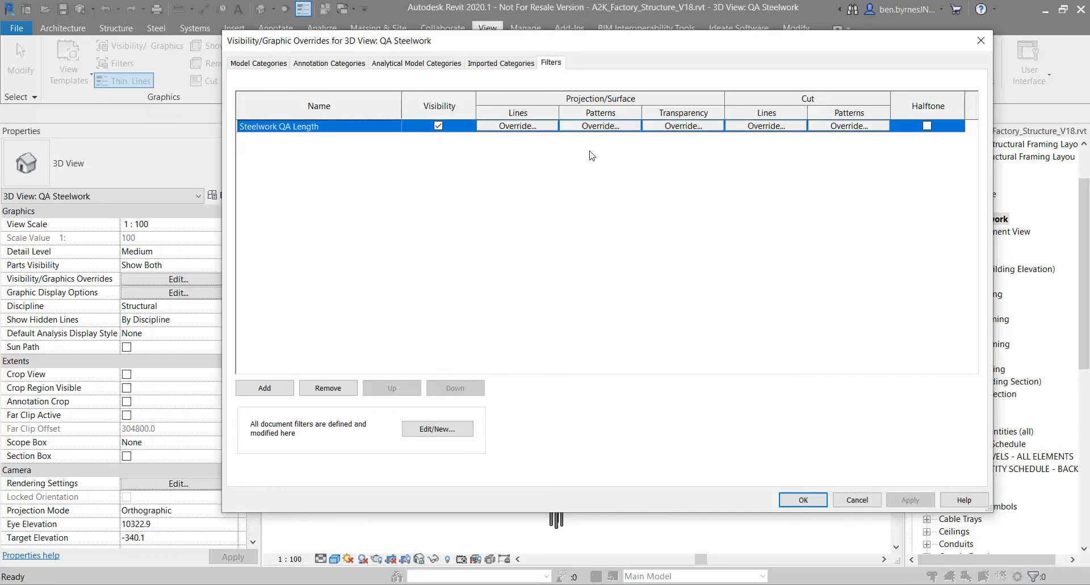
click(610, 129)
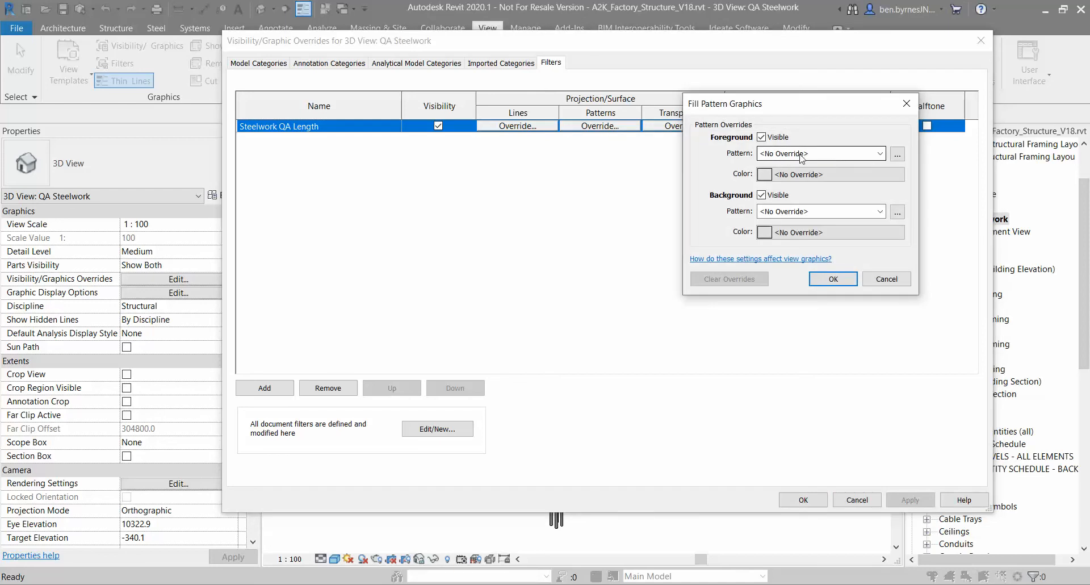
click(867, 157)
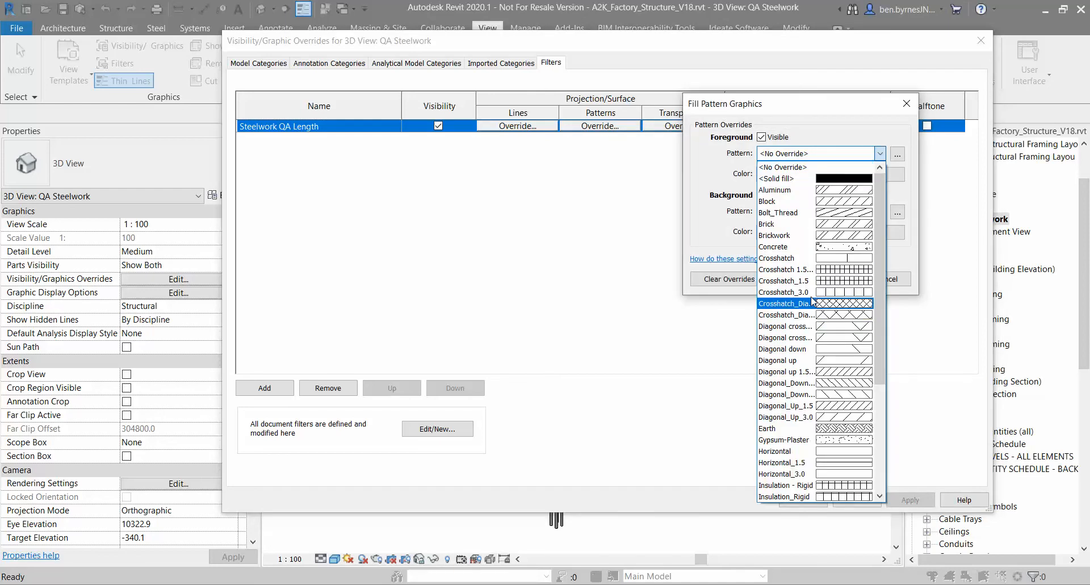
click(816, 179)
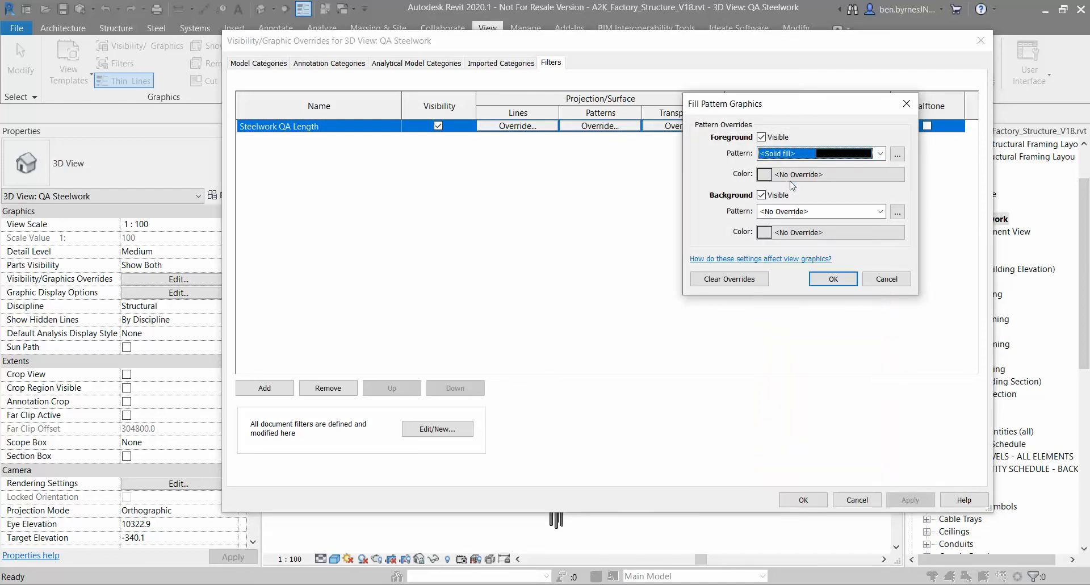
click(816, 175)
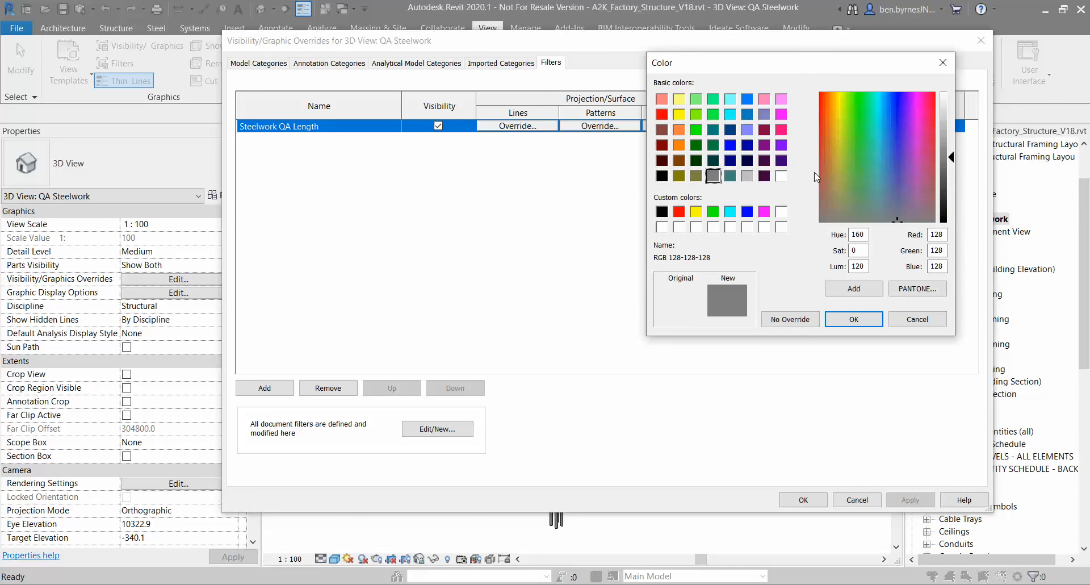
click(679, 212)
click(851, 317)
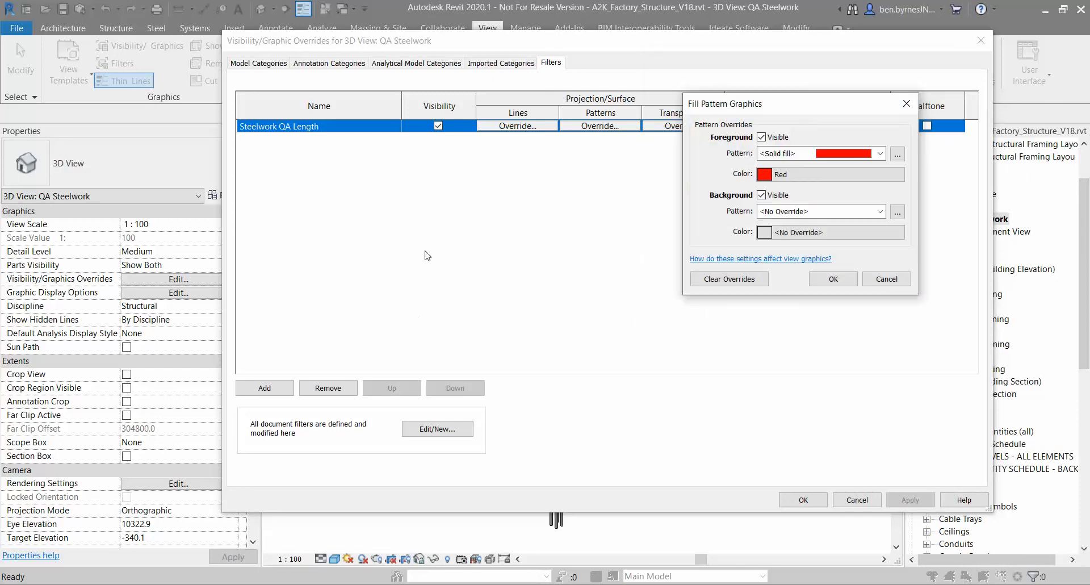
click(835, 279)
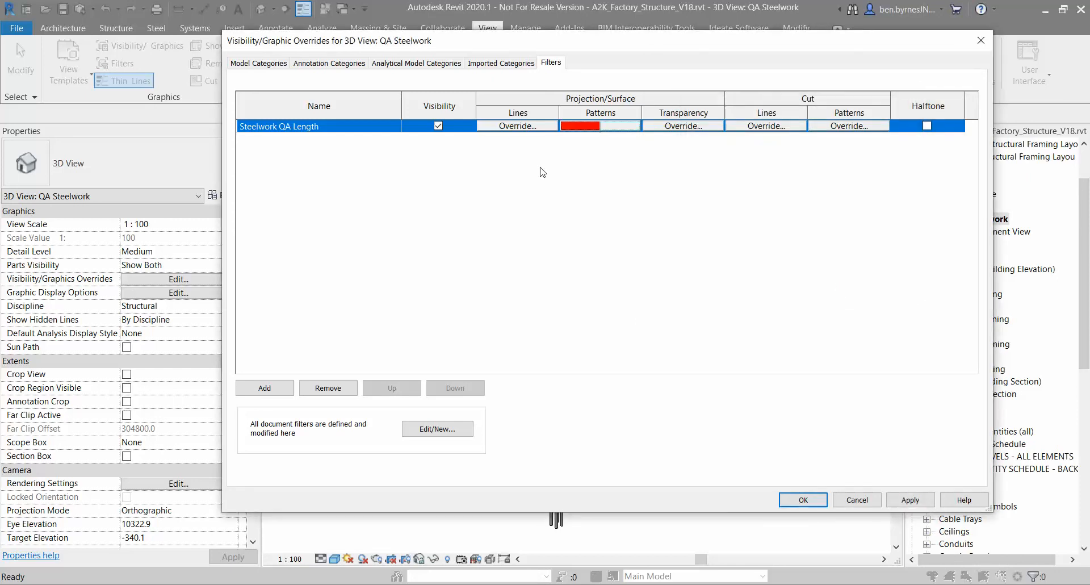
click(805, 502)
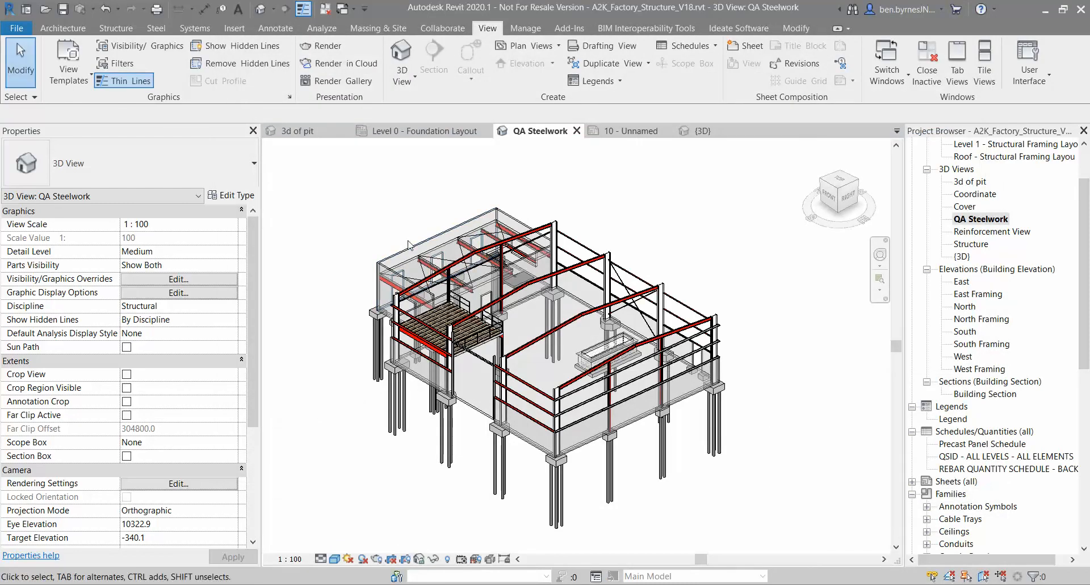
scroll(597, 442, up, 5)
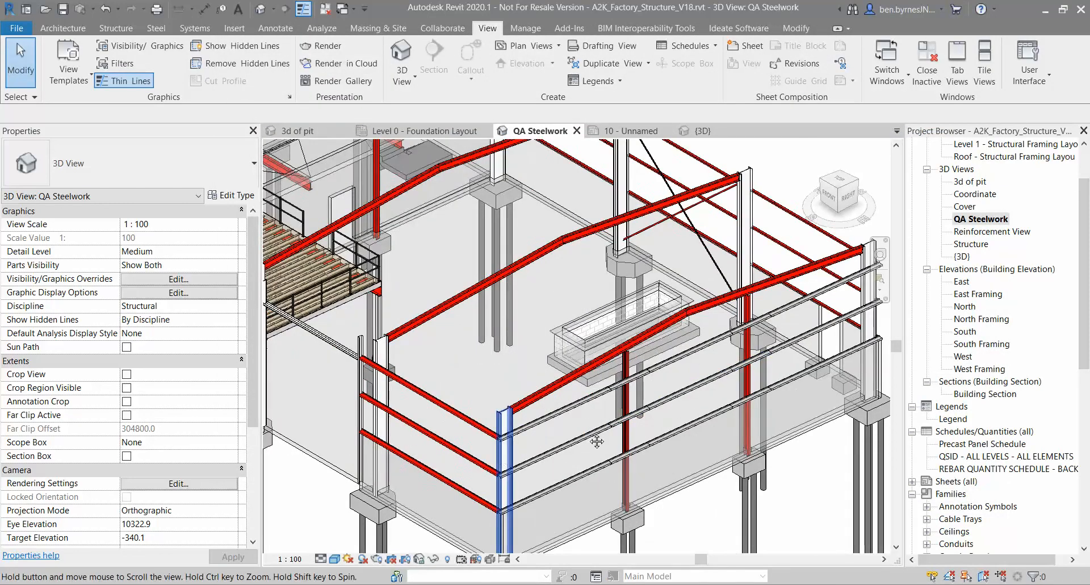
scroll(597, 441, down, 4)
shift+middle_drag(723, 294, 741, 325)
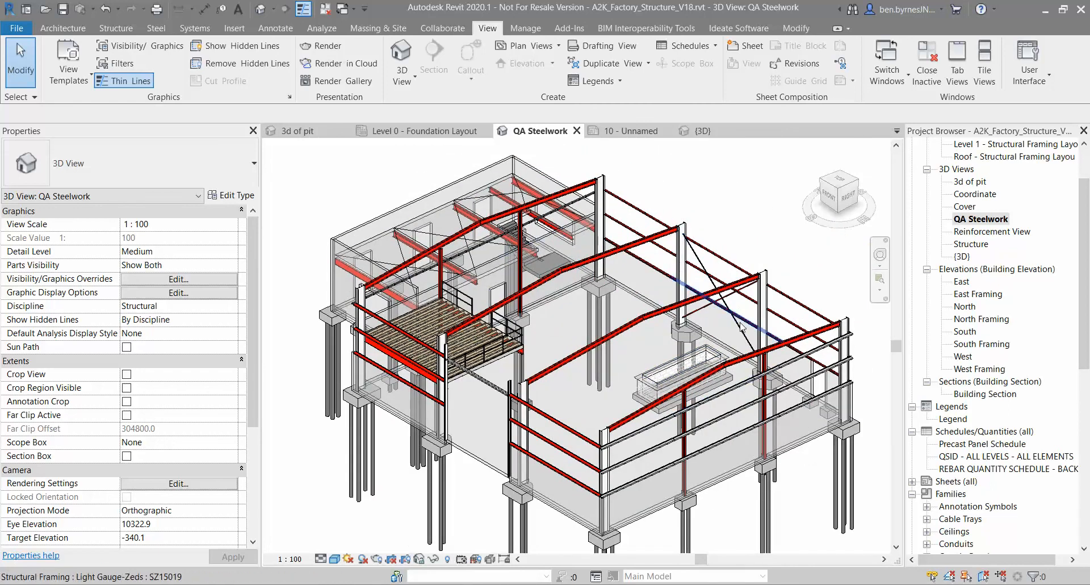